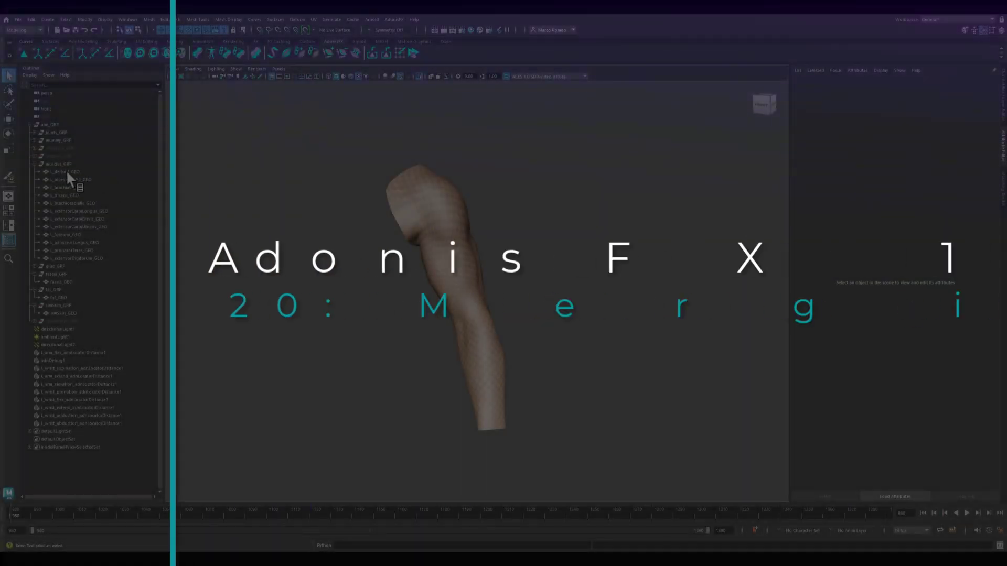
# Isolate muscles_GRP in the viewport, zoom in, and play the muscle simulation.
pyautogui.click(61, 162)
pyautogui.click(418, 74)
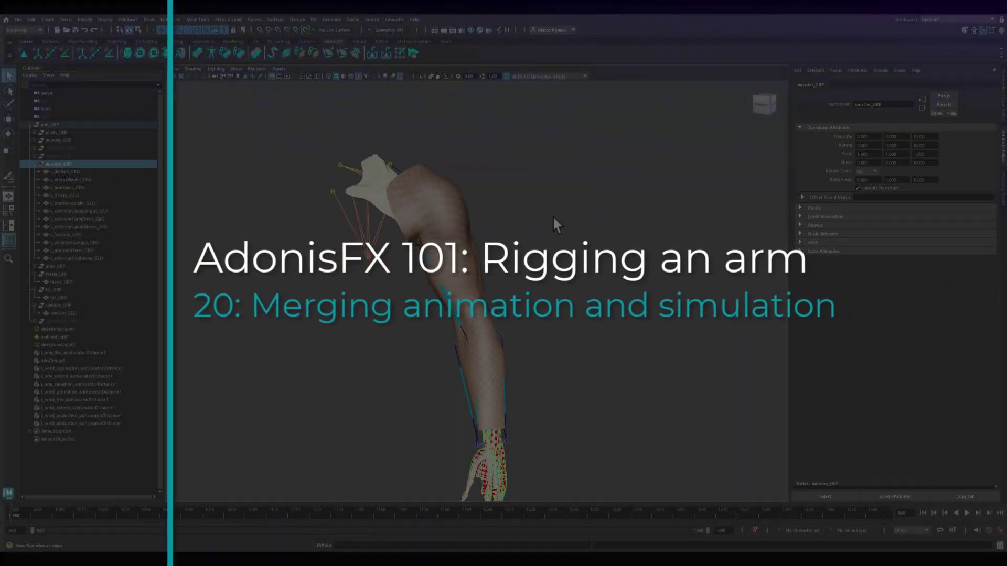
pyautogui.click(419, 76)
pyautogui.scroll(3, 481, 299)
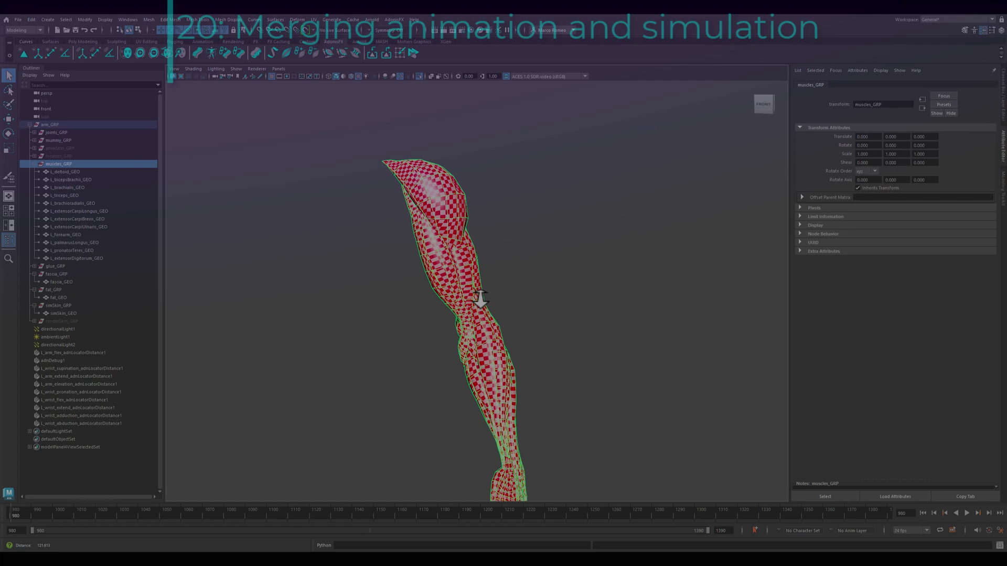
pyautogui.scroll(2, 481, 299)
pyautogui.click(967, 512)
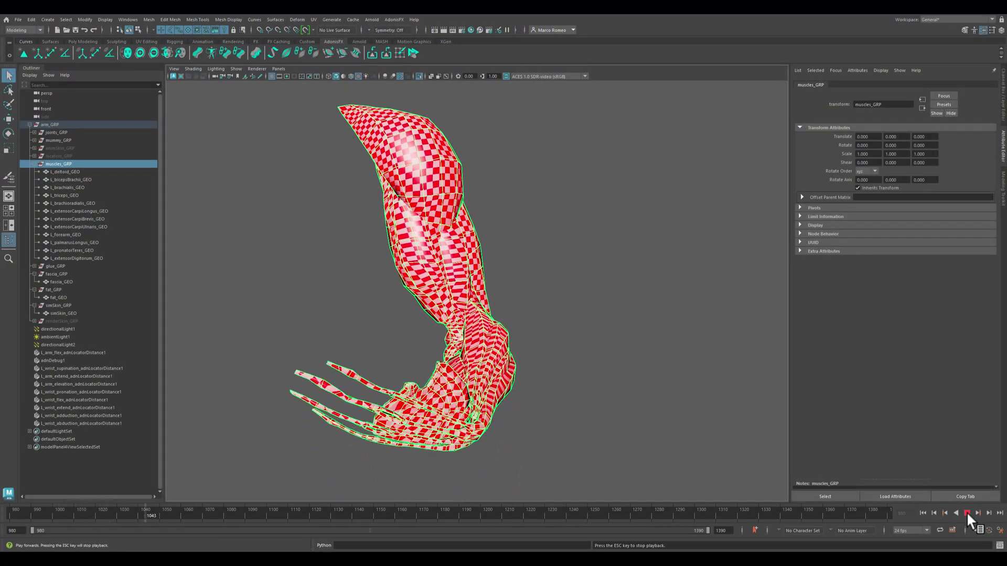
# Stop the playback, rewind to the first frame and replay the muscle simulation.
pyautogui.click(967, 513)
pyautogui.keyDown('alt'); pyautogui.moveTo(539, 281); pyautogui.dragTo(498, 402); pyautogui.keyUp('alt')
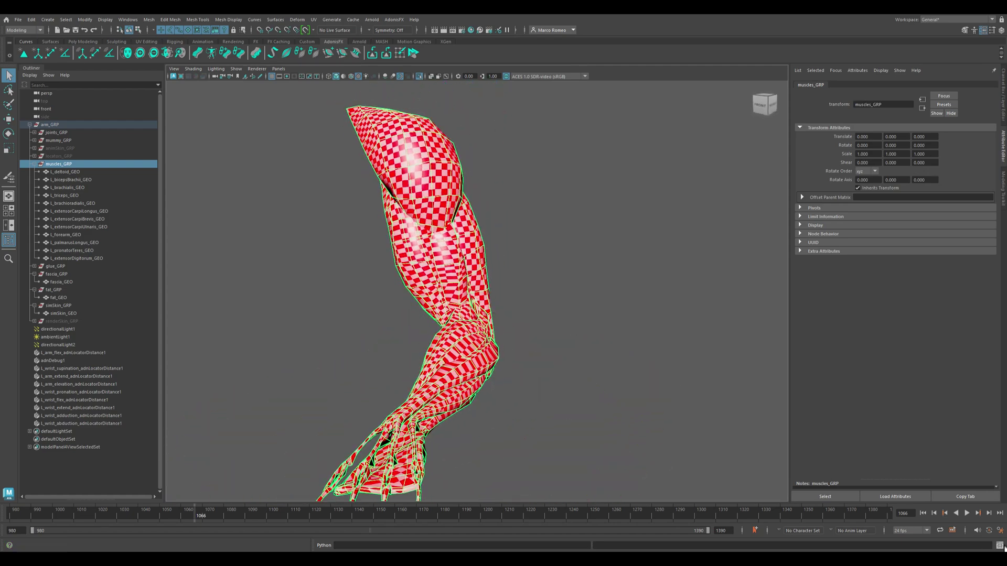
pyautogui.click(921, 512)
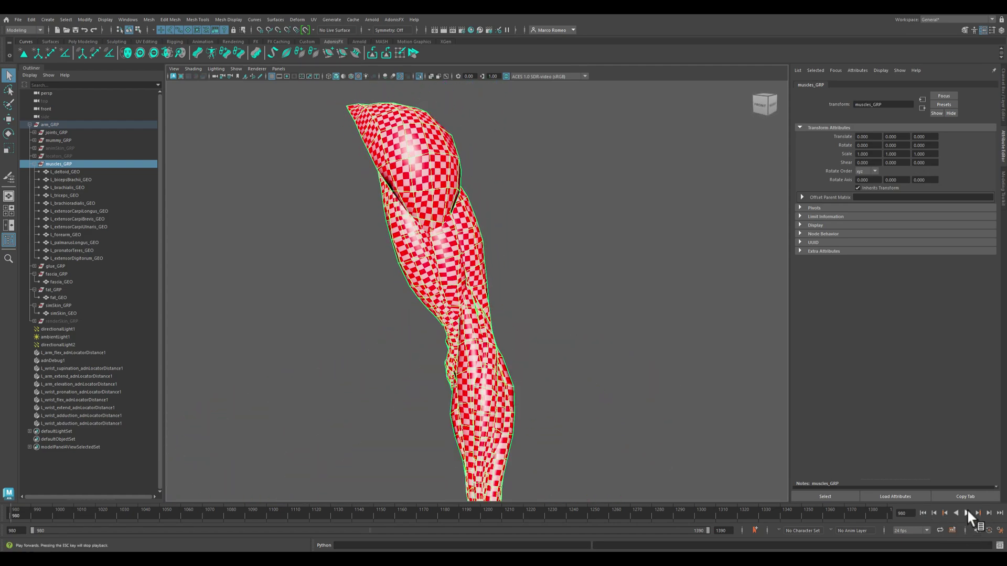
pyautogui.click(967, 512)
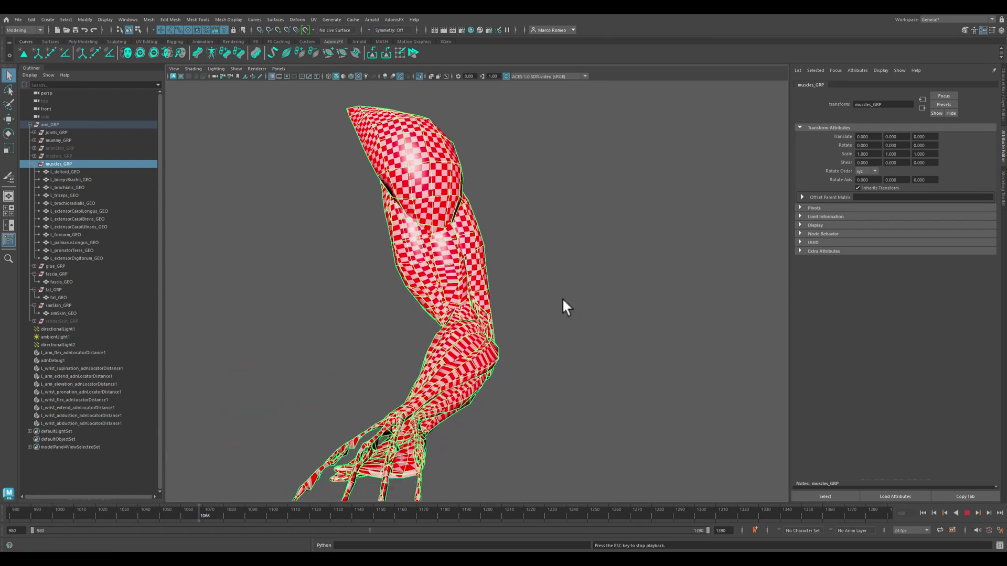
# Orbit around the whole arm during playback, then stop and return to frame 980.
pyautogui.keyDown('alt'); pyautogui.moveTo(562, 305); pyautogui.dragTo(593, 266); pyautogui.keyUp('alt')
pyautogui.keyDown('alt'); pyautogui.moveTo(593, 266); pyautogui.dragTo(546, 366, button='right'); pyautogui.keyUp('alt')
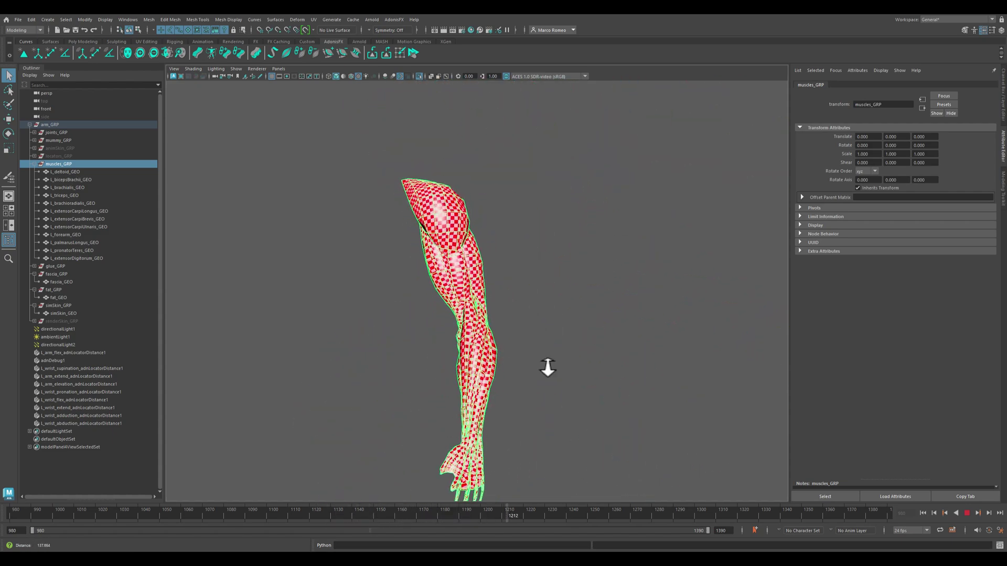
pyautogui.keyDown('alt'); pyautogui.moveTo(546, 366); pyautogui.dragTo(563, 325); pyautogui.keyUp('alt')
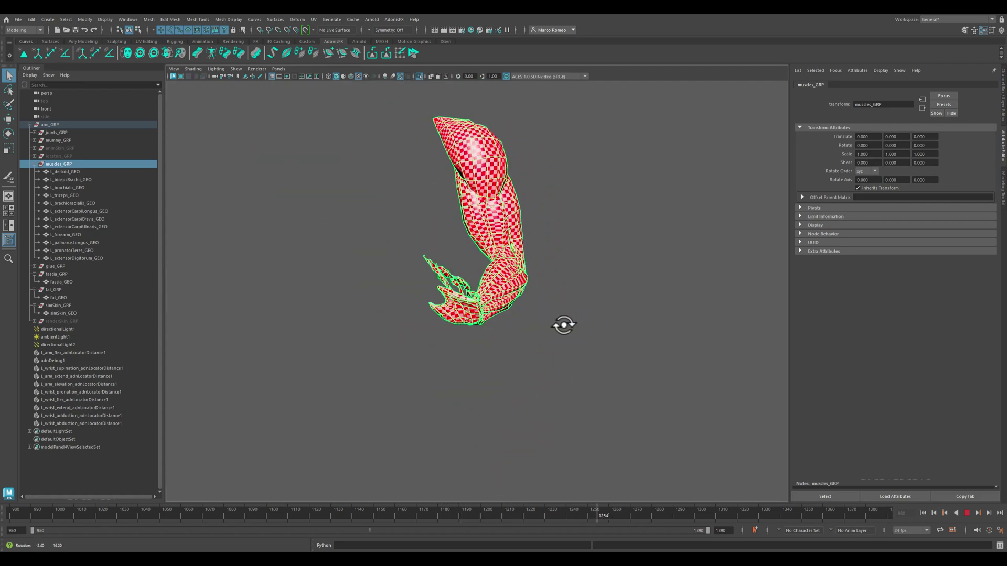
pyautogui.click(967, 513)
pyautogui.click(924, 513)
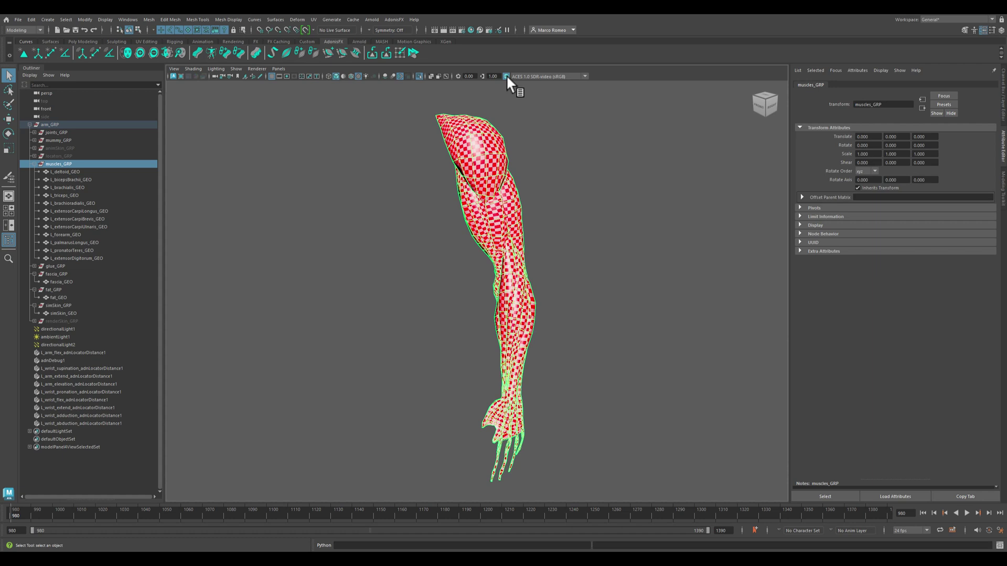
# Turn off Isolate Select to show the whole arm rig and clear the selection.
pyautogui.click(419, 76)
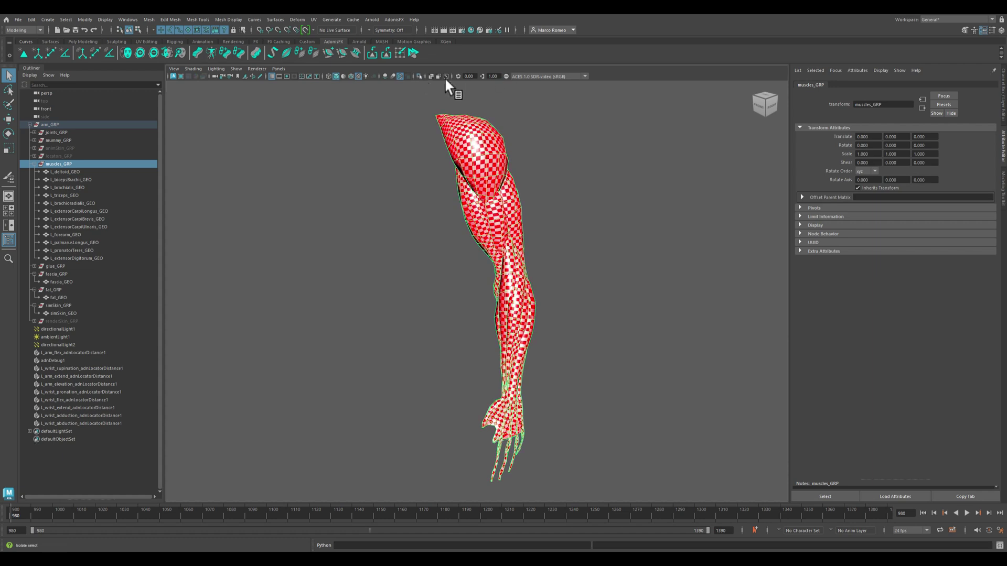
pyautogui.click(352, 320)
pyautogui.keyDown('alt'); pyautogui.moveTo(472, 278); pyautogui.dragTo(610, 310); pyautogui.keyUp('alt')
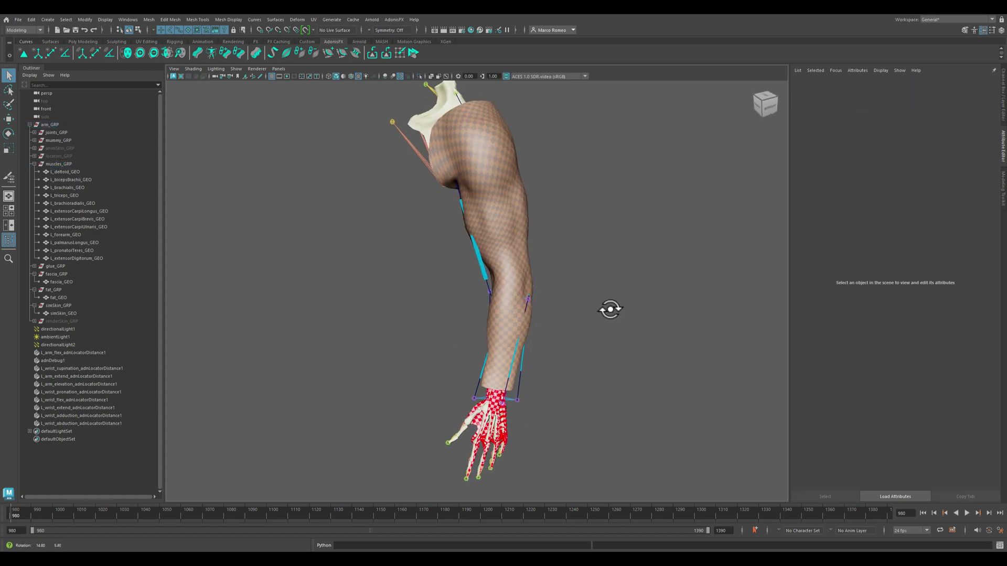
pyautogui.keyDown('alt'); pyautogui.moveTo(493, 224); pyautogui.dragTo(303, 295); pyautogui.keyUp('alt')
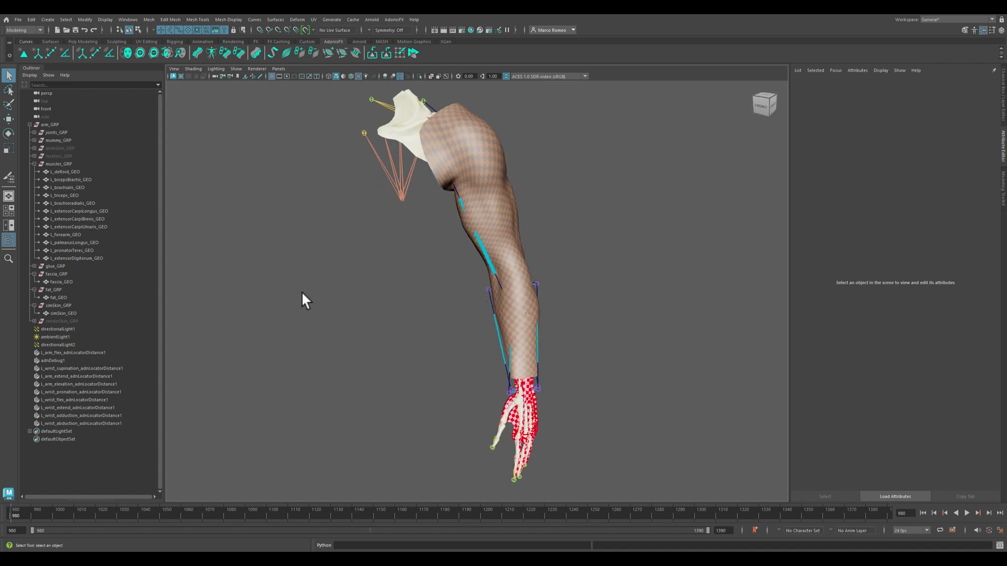
# Unhide renderSkin_GRP and animSkin_GRP with Shift+H from the Outliner.
pyautogui.click(64, 319)
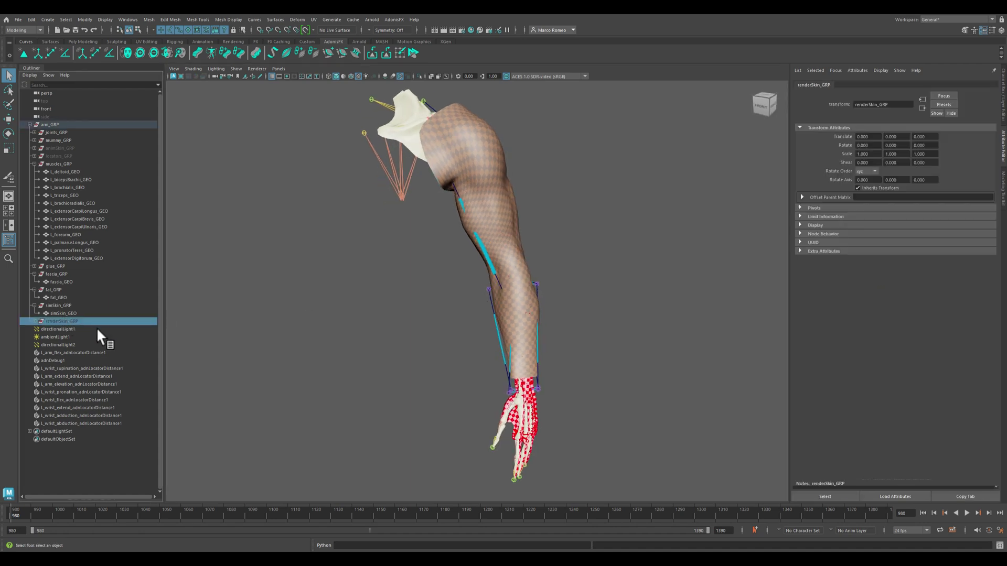
pyautogui.hotkey('shift', 'h')
pyautogui.click(34, 320)
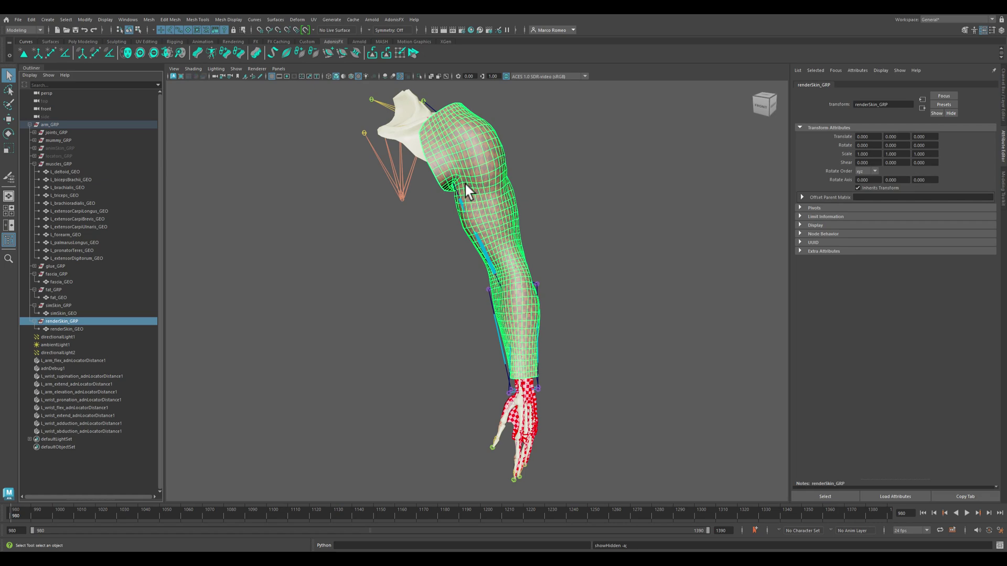
pyautogui.keyDown('alt'); pyautogui.moveTo(464, 184); pyautogui.dragTo(487, 262); pyautogui.keyUp('alt')
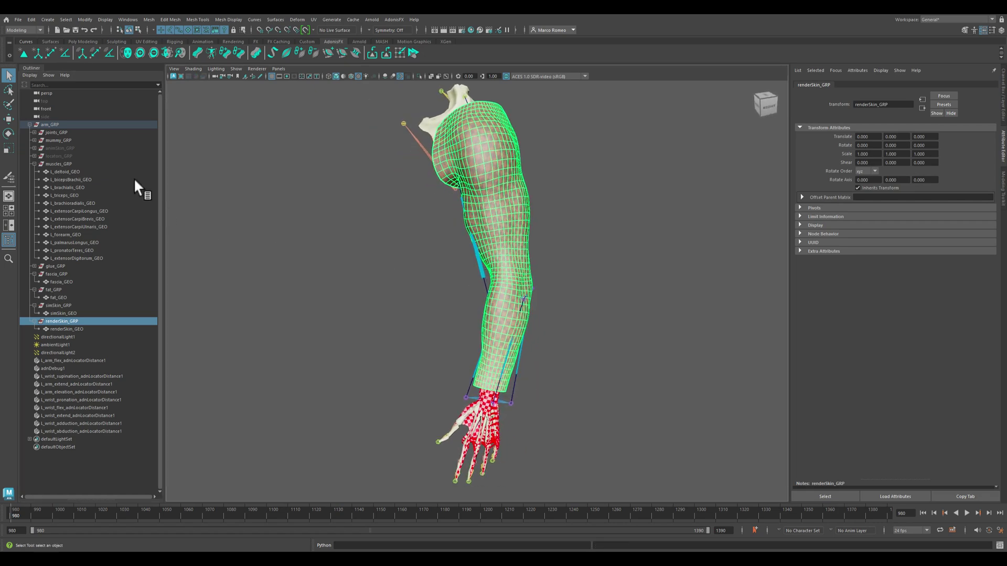
pyautogui.click(34, 163)
pyautogui.click(60, 148)
pyautogui.hotkey('shift', 'h')
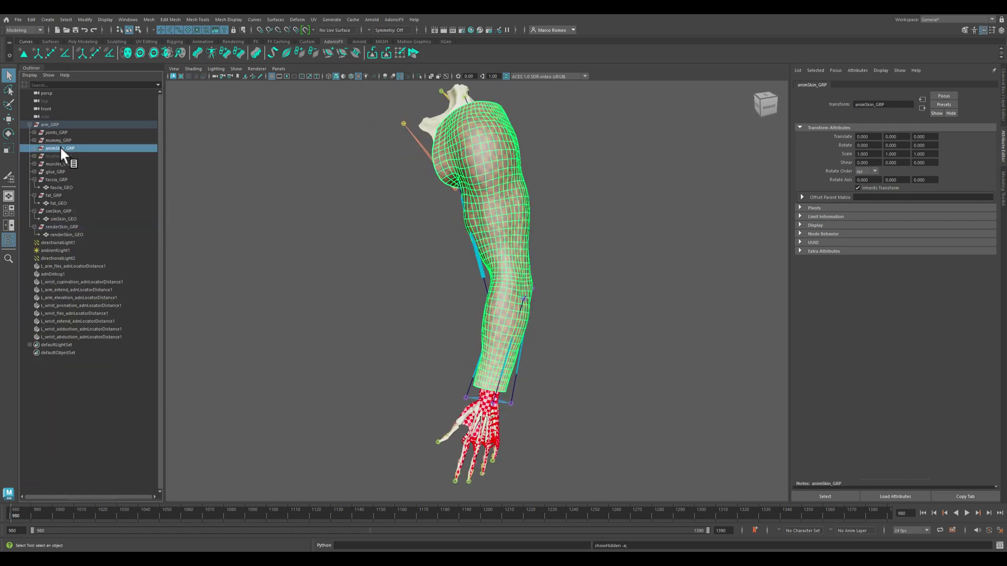
# Isolate animSkin_GRP, play its arm animation, then stop and rewind to frame 980.
pyautogui.click(419, 76)
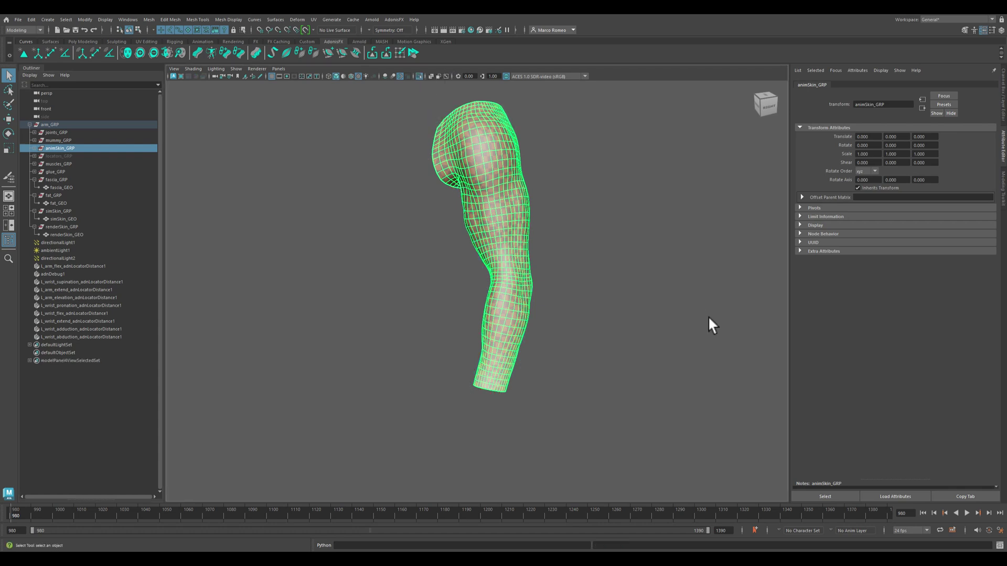
pyautogui.keyDown('alt'); pyautogui.moveTo(709, 319); pyautogui.dragTo(679, 314); pyautogui.keyUp('alt')
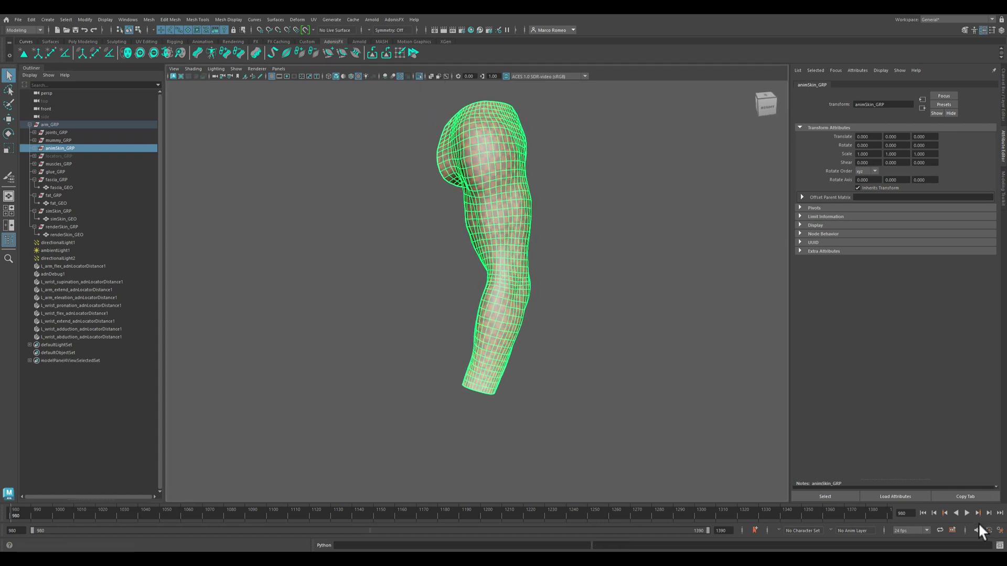
pyautogui.click(967, 514)
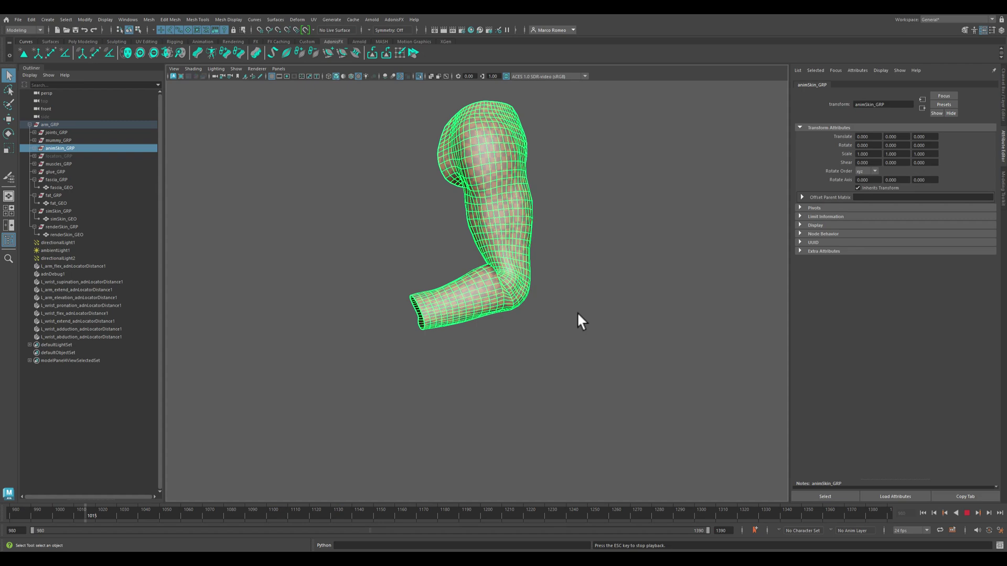
pyautogui.moveTo(577, 314)
pyautogui.keyDown('alt'); pyautogui.mouseDown()
pyautogui.moveTo(537, 314)
pyautogui.moveTo(543, 326)
pyautogui.moveTo(512, 299)
pyautogui.moveTo(634, 312)
pyautogui.moveTo(562, 315)
pyautogui.mouseUp(); pyautogui.keyUp('alt')
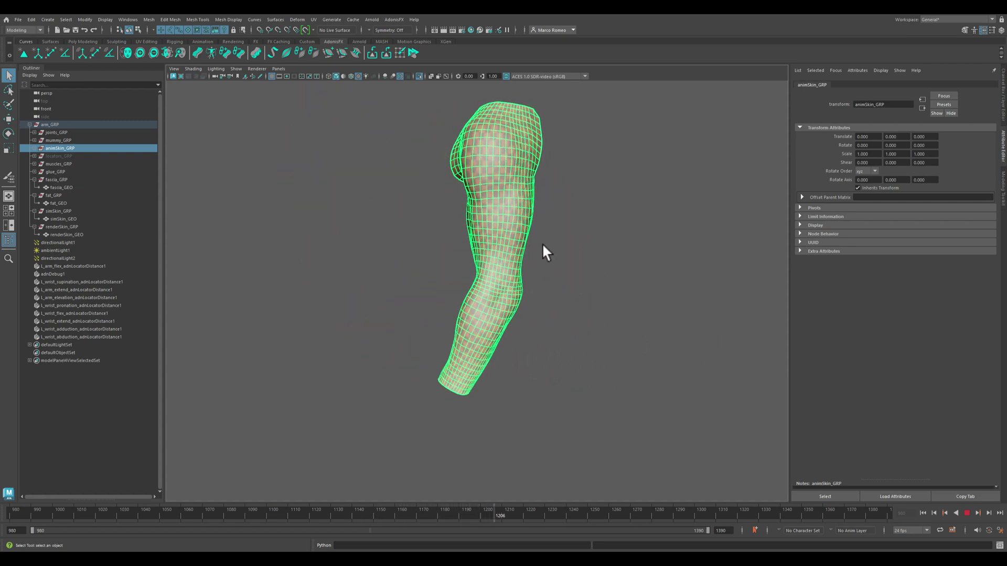
pyautogui.keyDown('alt'); pyautogui.moveTo(542, 244); pyautogui.dragTo(529, 296); pyautogui.keyUp('alt')
pyautogui.click(966, 513)
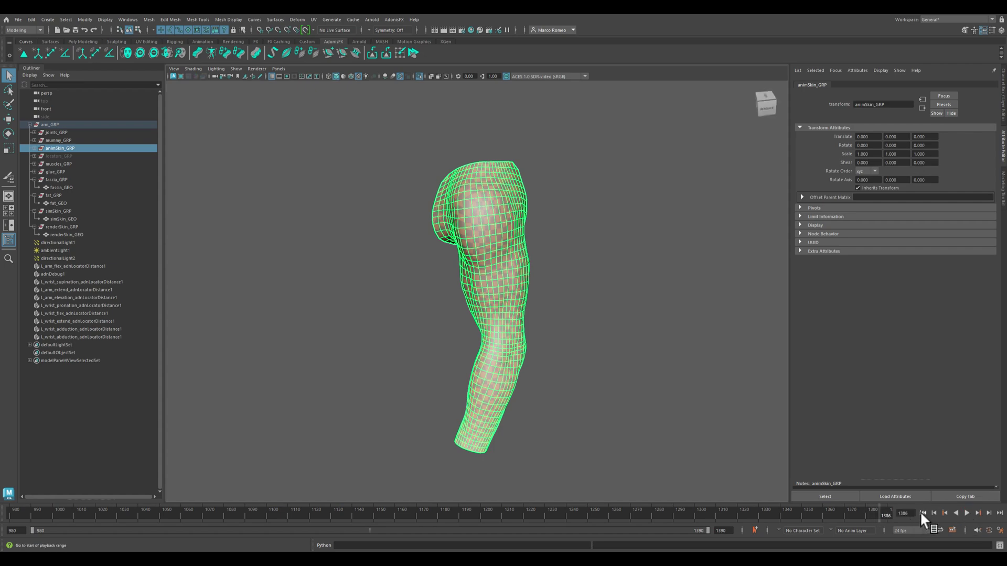
pyautogui.click(923, 513)
# Frame the arm to fill the view and select renderSkin_GEO in the Outliner.
pyautogui.keyDown('alt'); pyautogui.moveTo(449, 256); pyautogui.dragTo(481, 252); pyautogui.keyUp('alt')
pyautogui.keyDown('alt'); pyautogui.moveTo(481, 252); pyautogui.dragTo(552, 320, button='right'); pyautogui.keyUp('alt')
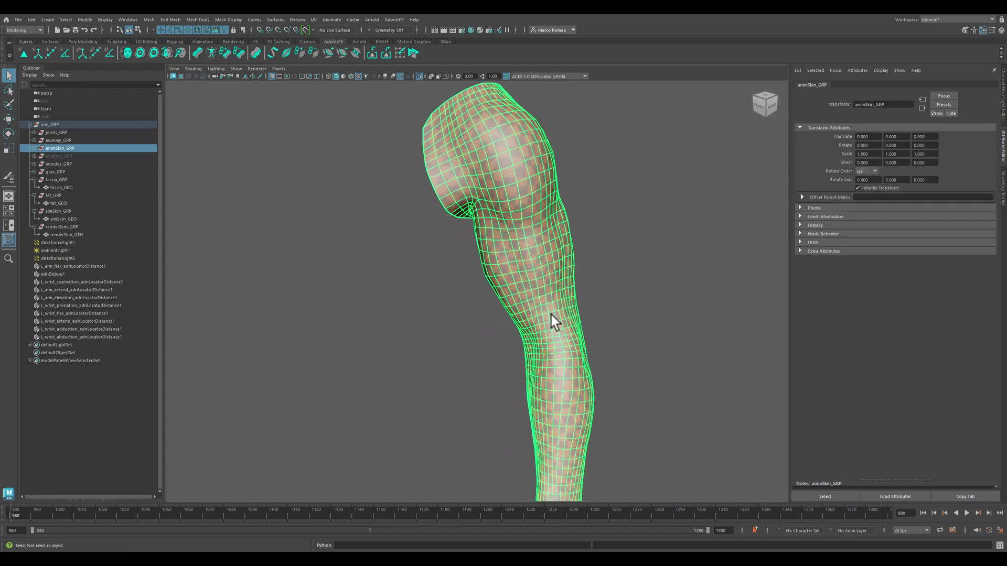
pyautogui.keyDown('alt'); pyautogui.moveTo(552, 320); pyautogui.dragTo(580, 315, button='middle'); pyautogui.keyUp('alt')
pyautogui.keyDown('alt'); pyautogui.moveTo(580, 315); pyautogui.dragTo(600, 277); pyautogui.keyUp('alt')
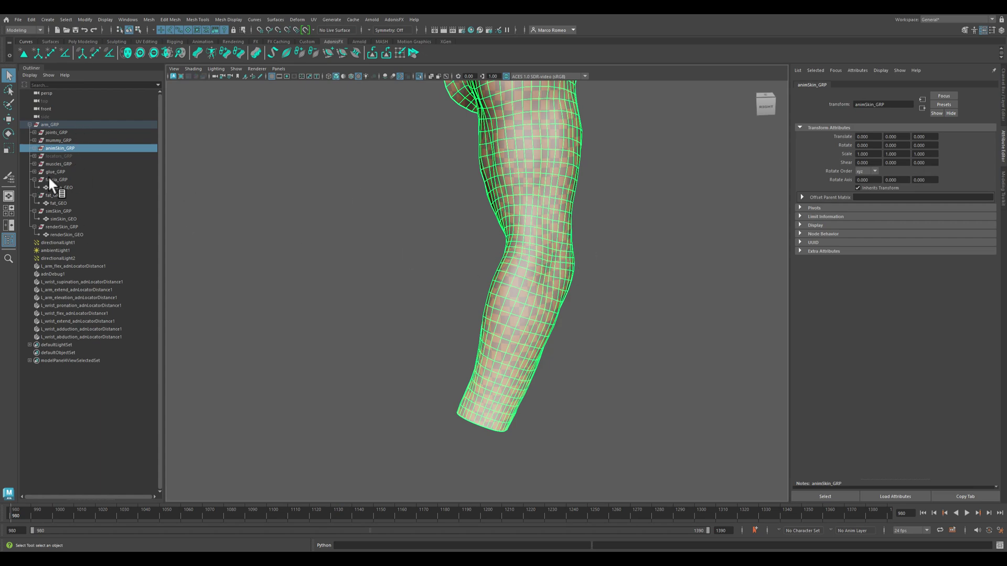
pyautogui.keyDown('alt'); pyautogui.moveTo(558, 284); pyautogui.dragTo(65, 239); pyautogui.keyUp('alt')
pyautogui.click(62, 226)
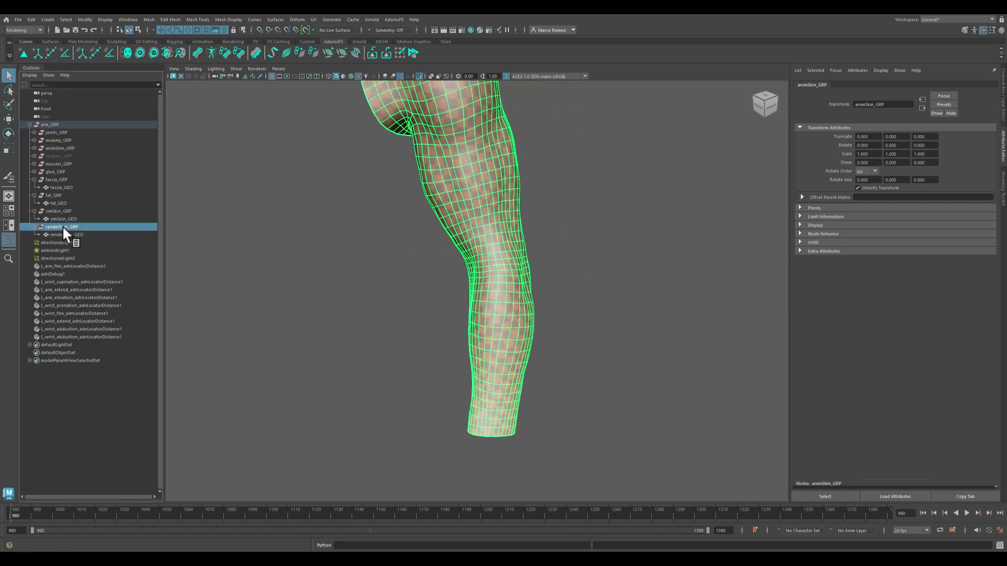
pyautogui.click(68, 235)
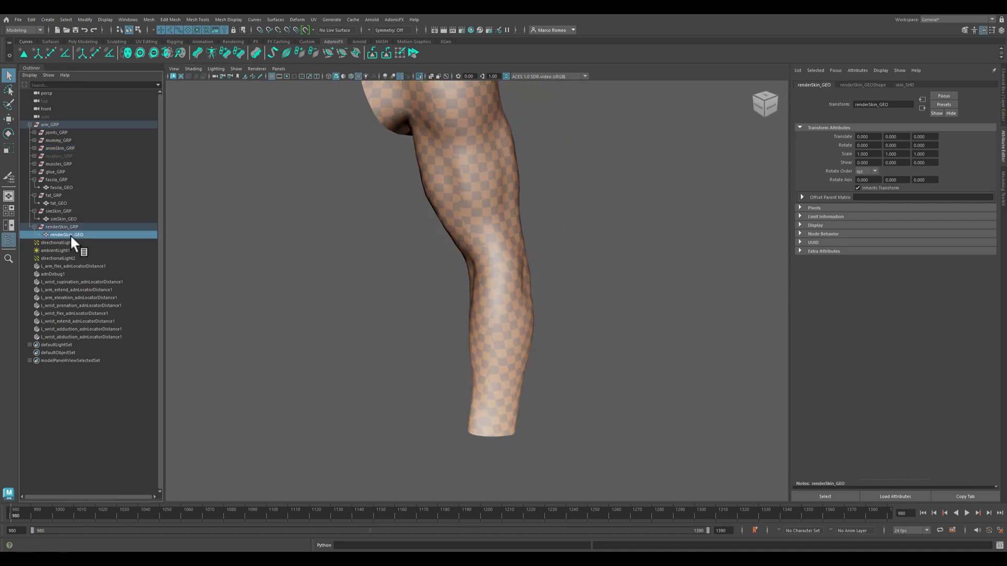
# Open the Create Skin Merge settings and add renderSkin_GEO as the Final Mesh.
pyautogui.click(211, 54)
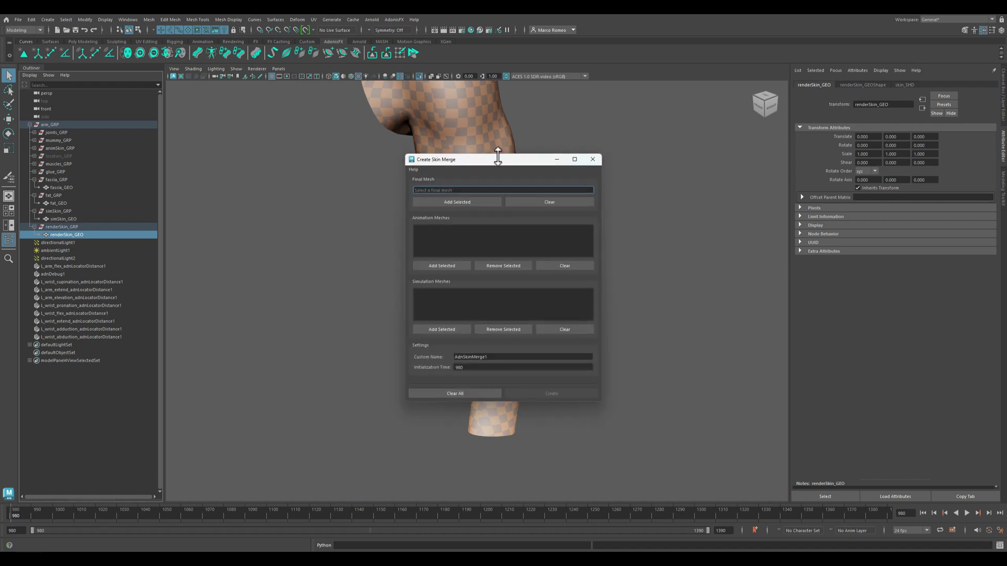
pyautogui.moveTo(482, 159); pyautogui.dragTo(249, 170)
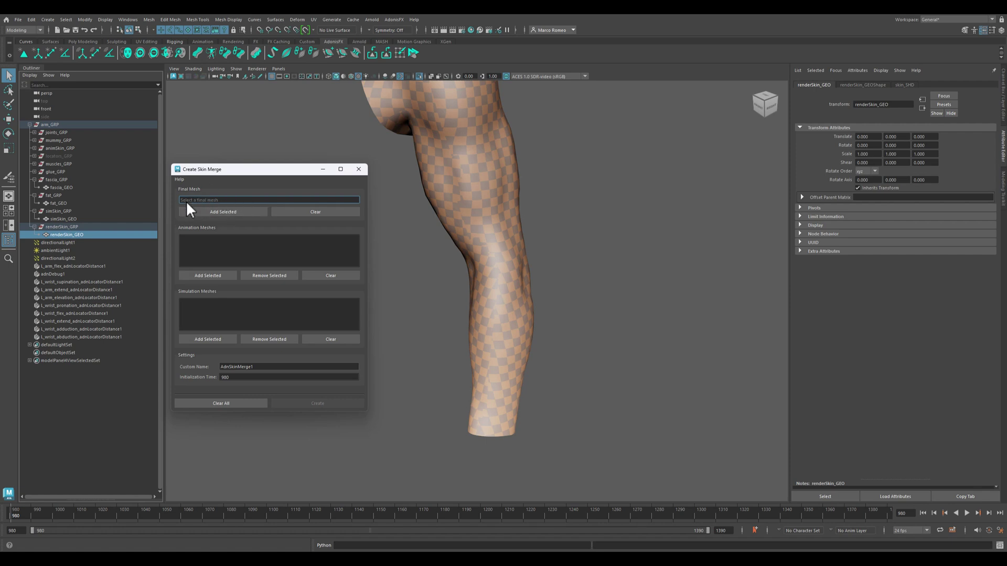
pyautogui.click(220, 213)
# Add animSkin_GEO as the animation mesh and simSkin_GEO as the simulation mesh.
pyautogui.click(34, 148)
pyautogui.click(57, 155)
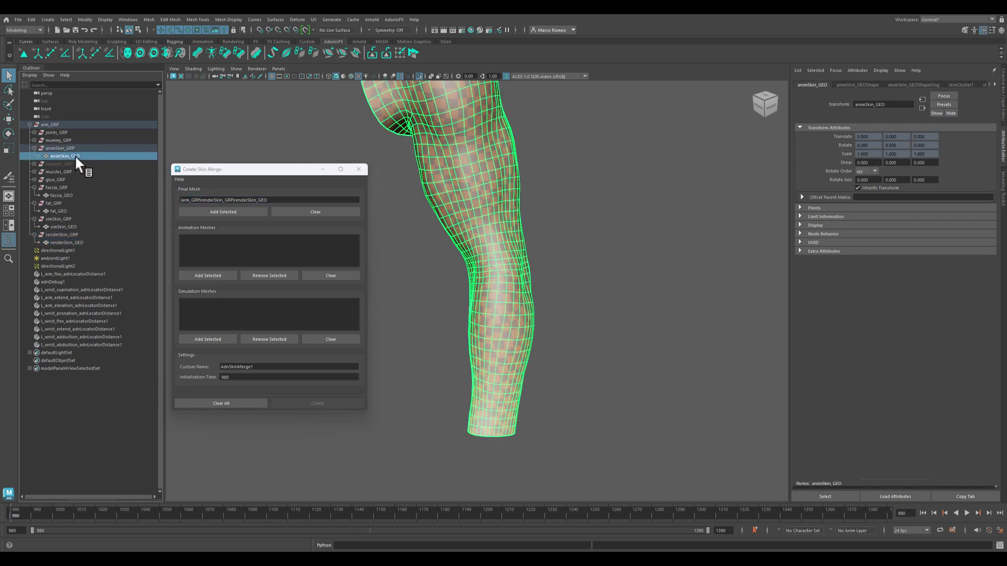
pyautogui.click(211, 276)
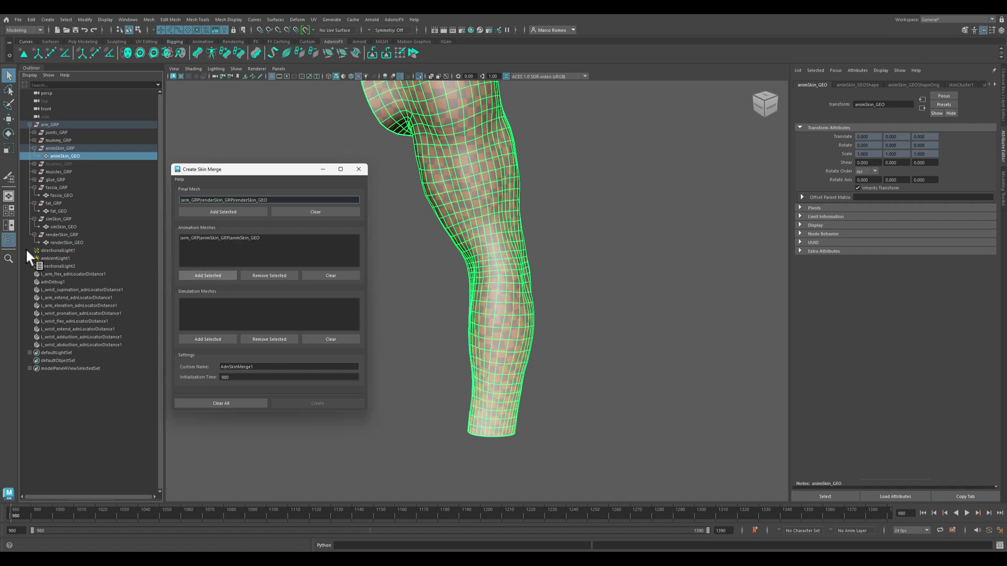
pyautogui.click(62, 227)
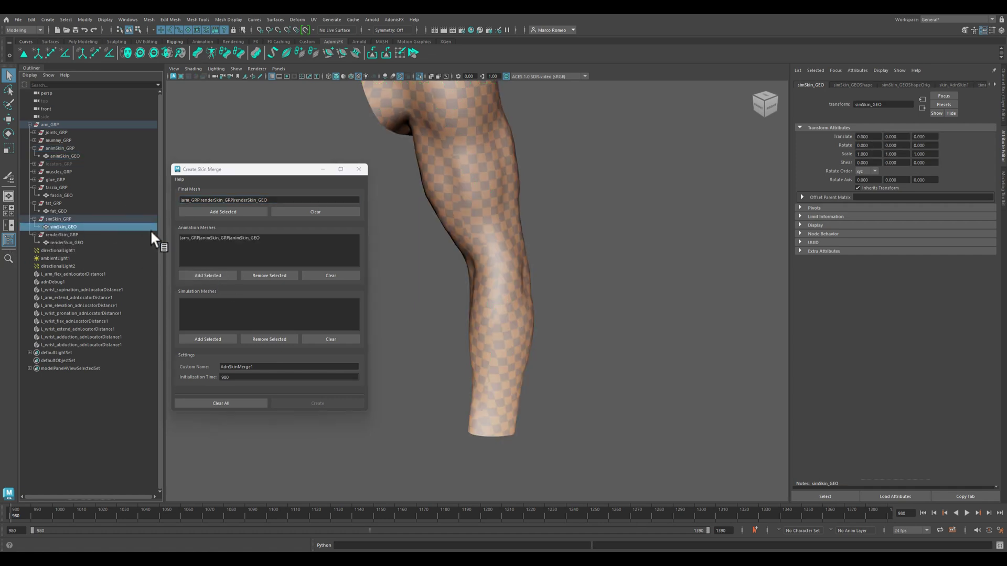
pyautogui.click(208, 339)
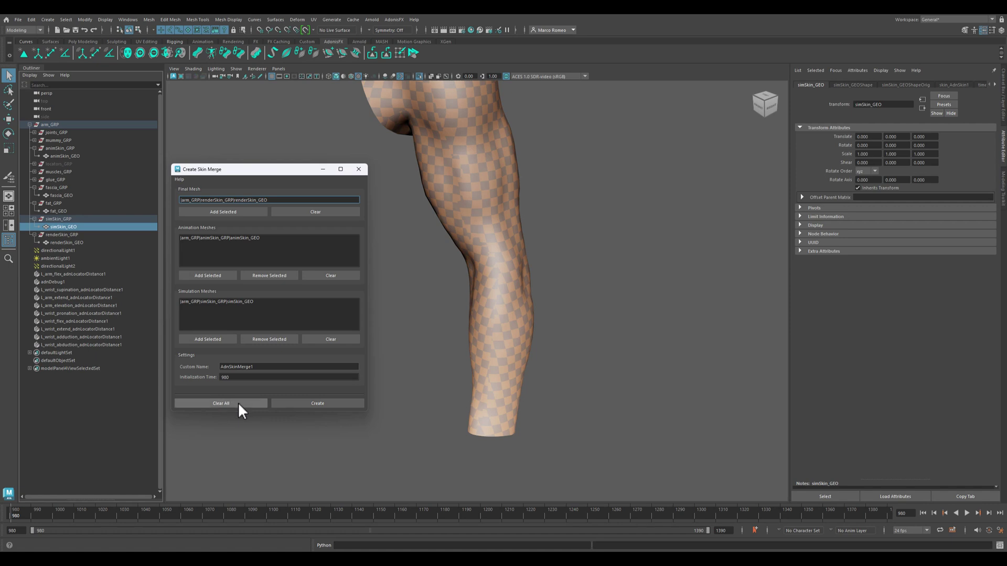
# Create the skin merge node and preview the renderSkin_GEO elbow bend with a short playback.
pyautogui.click(301, 402)
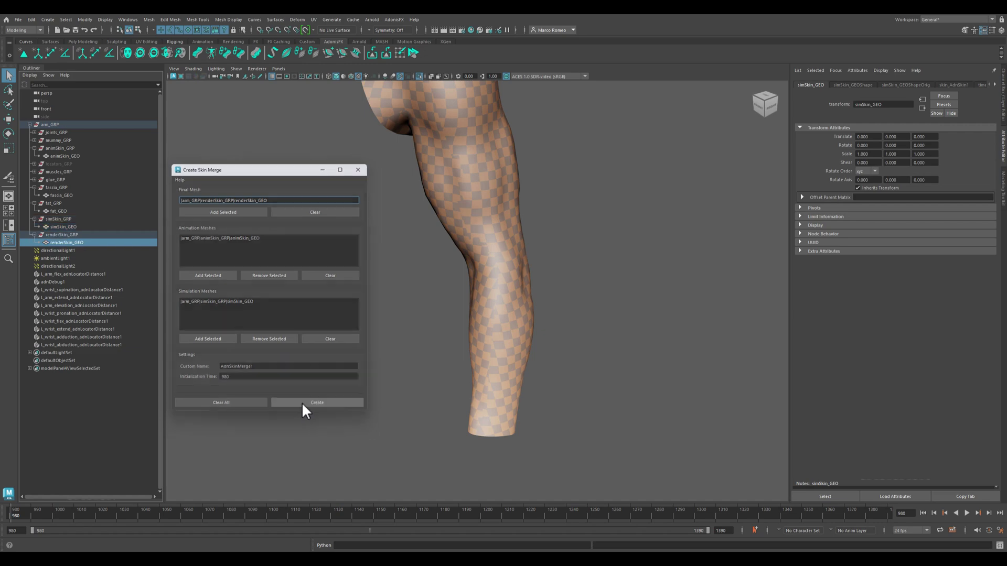
pyautogui.keyDown('alt'); pyautogui.moveTo(535, 262); pyautogui.dragTo(515, 253); pyautogui.keyUp('alt')
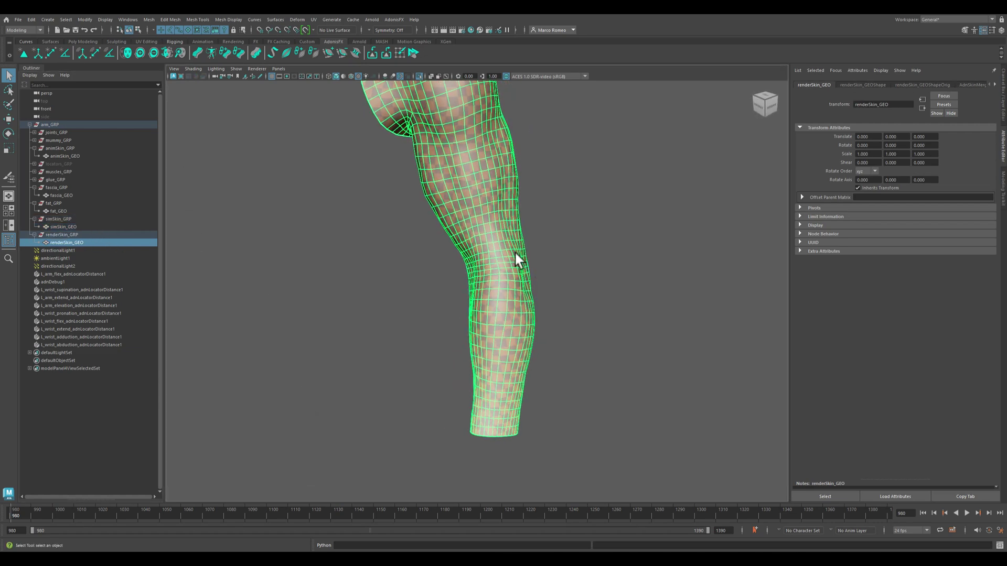
pyautogui.click(967, 512)
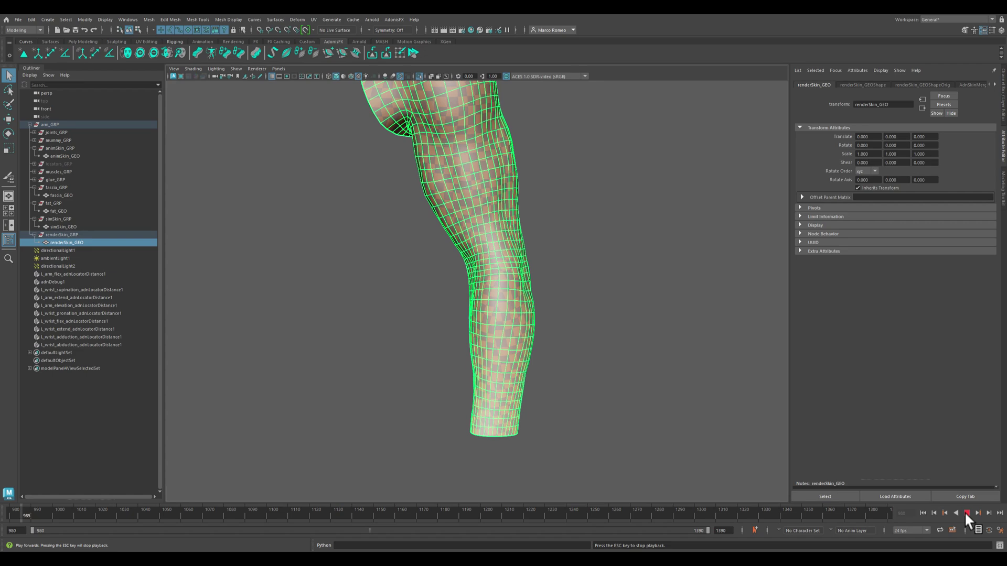
pyautogui.click(966, 513)
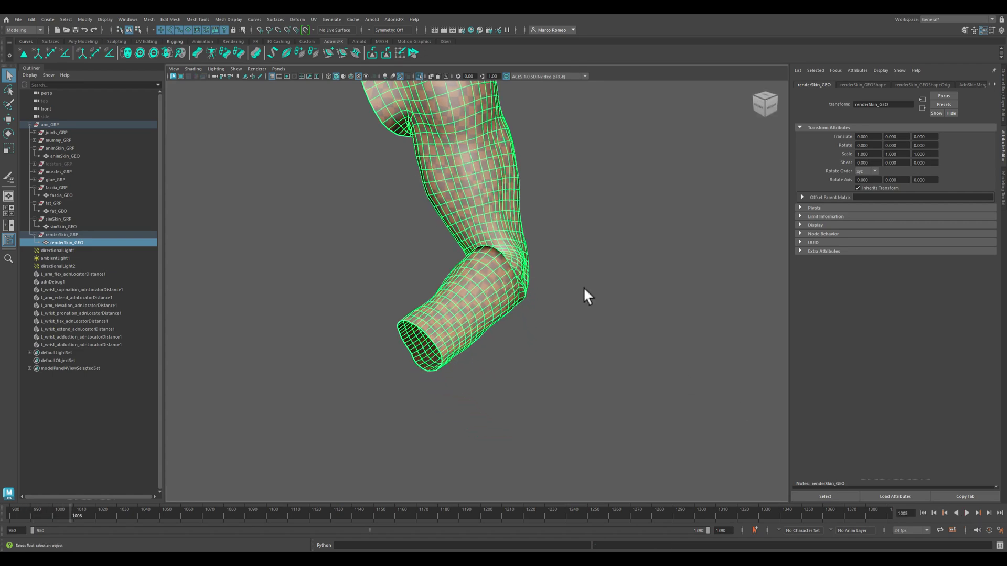
pyautogui.keyDown('alt'); pyautogui.moveTo(584, 292); pyautogui.dragTo(495, 297); pyautogui.keyUp('alt')
pyautogui.scroll(6, 530, 344)
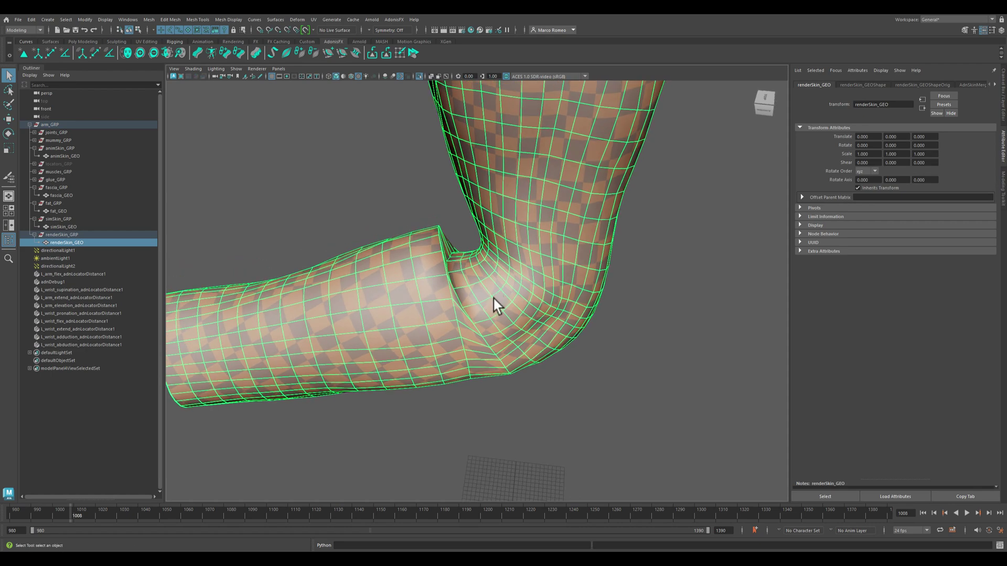
pyautogui.moveTo(487, 278)
pyautogui.mouseDown(button='right')
pyautogui.moveTo(499, 294)
pyautogui.moveTo(508, 407)
pyautogui.moveTo(545, 429)
pyautogui.moveTo(451, 341)
pyautogui.moveTo(490, 275)
pyautogui.mouseUp(button='right')
pyautogui.keyDown('alt'); pyautogui.moveTo(490, 276); pyautogui.dragTo(434, 270); pyautogui.keyUp('alt')
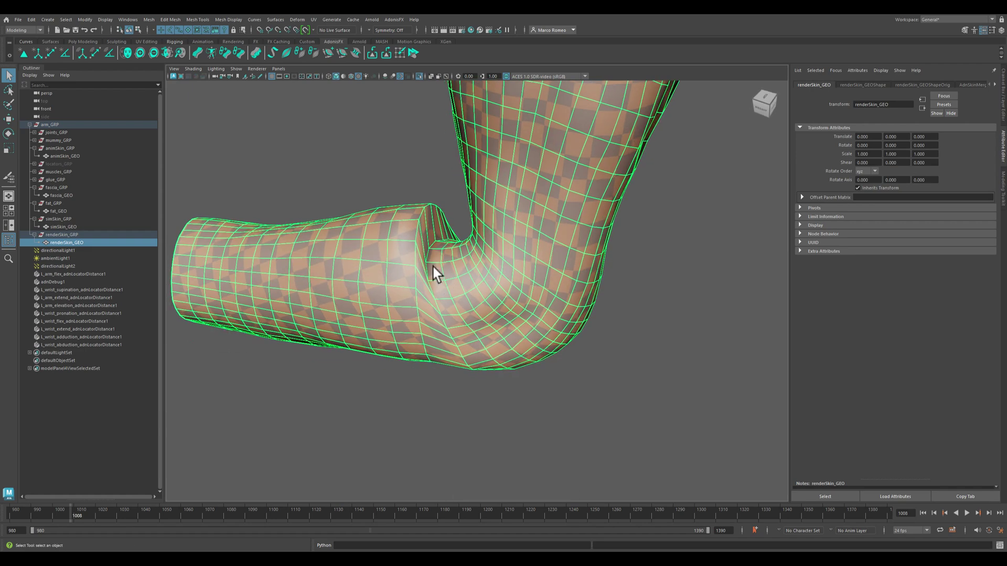
# Dismiss the AdonisFX Paint Tool error and paint AdnSkinMerge1 blend via the mesh's marking menu.
pyautogui.click(406, 52)
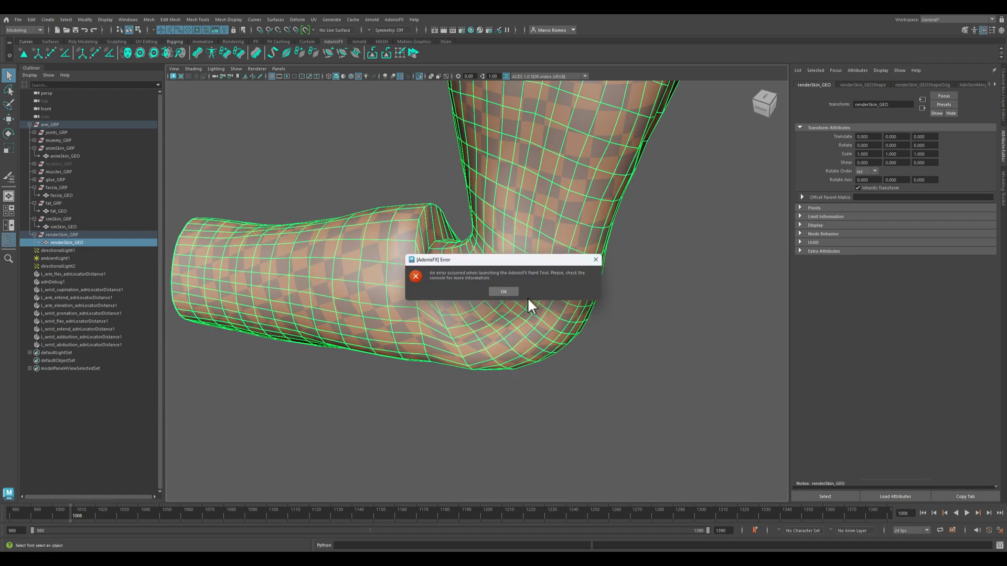
pyautogui.click(503, 291)
pyautogui.moveTo(336, 228)
pyautogui.mouseDown(button='right')
pyautogui.moveTo(338, 355)
pyautogui.moveTo(402, 377)
pyautogui.moveTo(467, 376)
pyautogui.mouseUp(button='right')
pyautogui.moveTo(411, 219)
pyautogui.keyDown('alt'); pyautogui.mouseDown()
pyautogui.moveTo(402, 232)
pyautogui.moveTo(449, 288)
pyautogui.moveTo(461, 276)
pyautogui.mouseUp(); pyautogui.keyUp('alt')
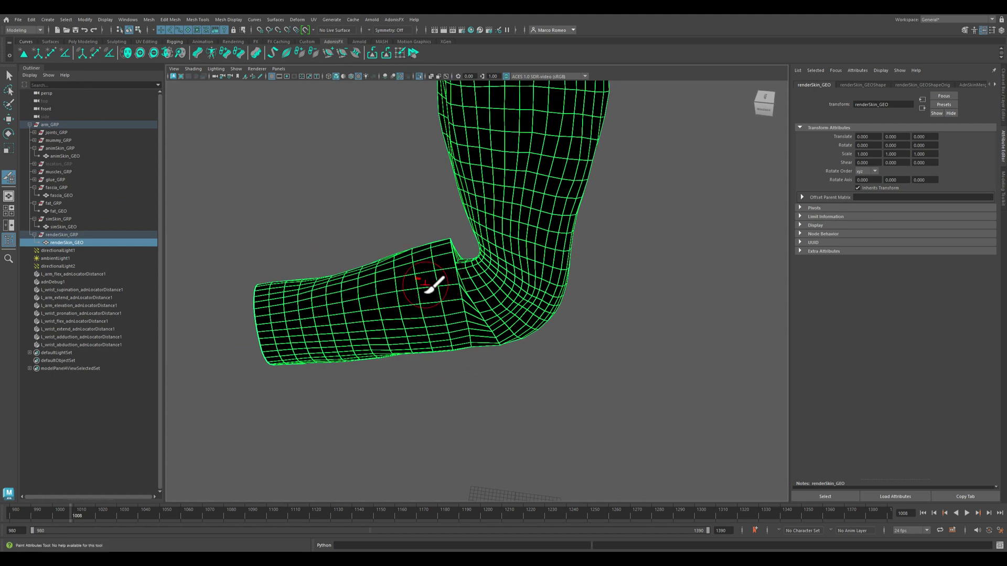
# Open the Paint Attributes Tool settings, move them aside, and zoom in on the black elbow.
pyautogui.keyDown('alt'); pyautogui.moveTo(433, 288); pyautogui.dragTo(433, 287); pyautogui.keyUp('alt')
pyautogui.doubleClick(9, 178)
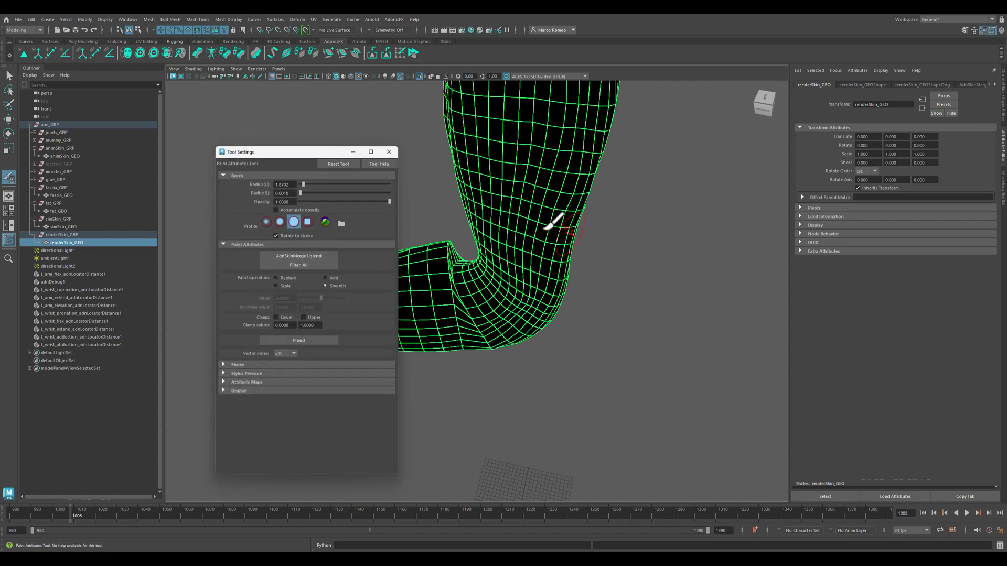
pyautogui.moveTo(326, 149); pyautogui.dragTo(703, 118)
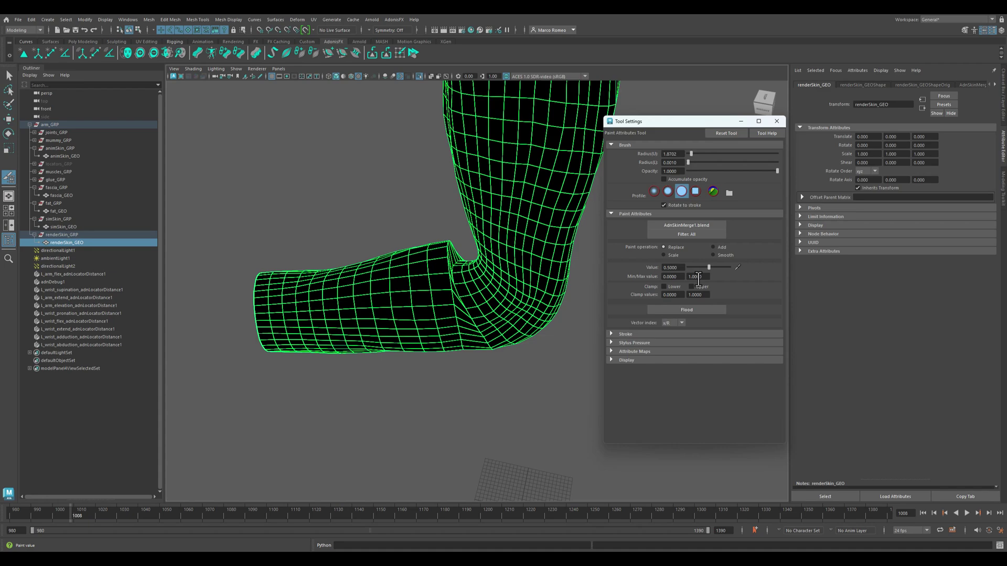
pyautogui.scroll(5, 411, 270)
pyautogui.moveTo(451, 304)
pyautogui.keyDown('alt'); pyautogui.mouseDown()
pyautogui.moveTo(445, 270)
pyautogui.moveTo(433, 293)
pyautogui.mouseUp(); pyautogui.keyUp('alt')
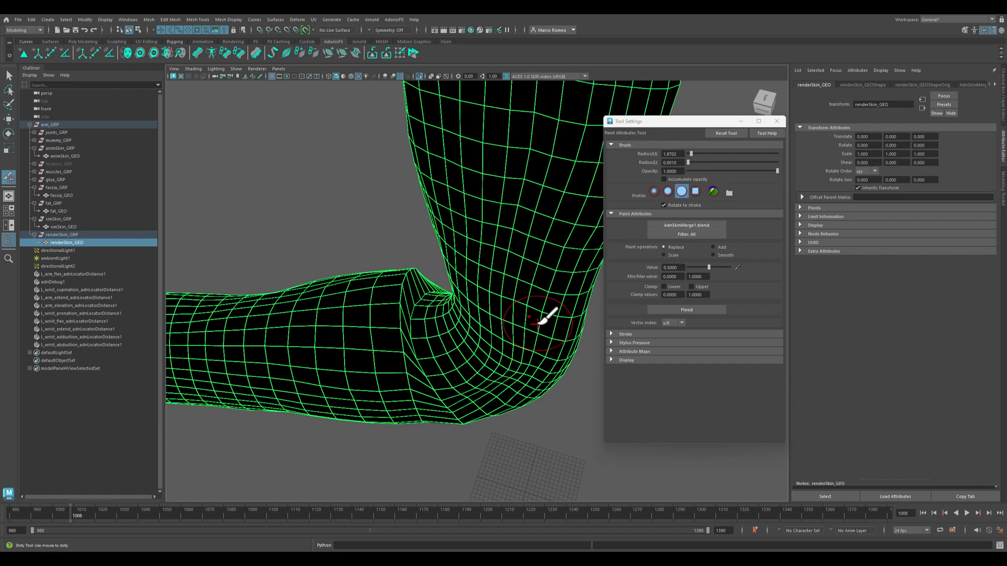
pyautogui.keyDown('alt'); pyautogui.moveTo(544, 322); pyautogui.dragTo(511, 345, button='right'); pyautogui.keyUp('alt')
pyautogui.moveTo(510, 345)
pyautogui.keyDown('alt'); pyautogui.mouseDown()
pyautogui.moveTo(496, 312)
pyautogui.moveTo(481, 317)
pyautogui.mouseUp(); pyautogui.keyUp('alt')
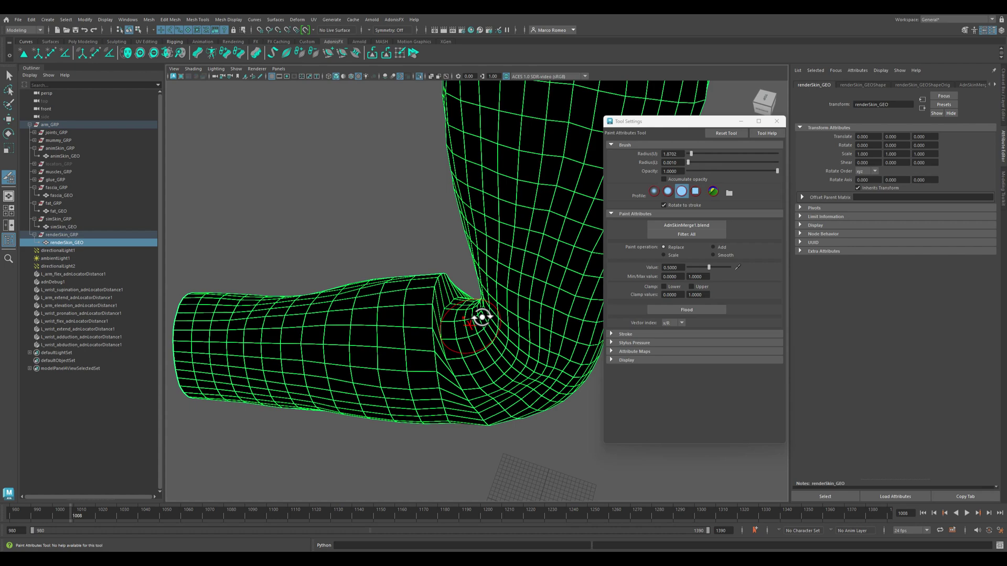
pyautogui.moveTo(517, 304)
pyautogui.keyDown('alt'); pyautogui.mouseDown(button='right')
pyautogui.moveTo(360, 281)
pyautogui.moveTo(359, 300)
pyautogui.mouseUp(button='right'); pyautogui.keyUp('alt')
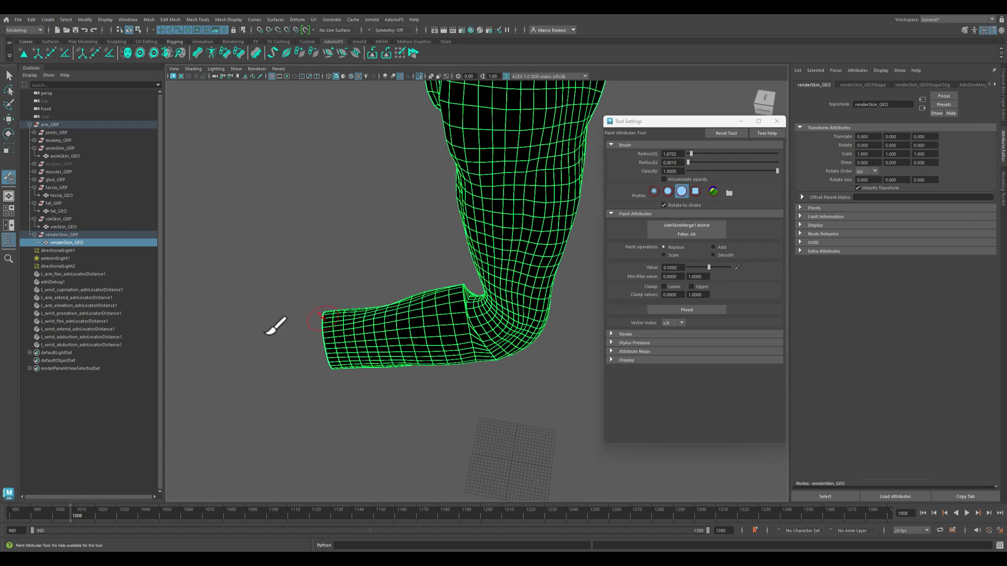
pyautogui.moveTo(450, 210)
pyautogui.keyDown('alt'); pyautogui.mouseDown()
pyautogui.moveTo(416, 236)
pyautogui.moveTo(447, 263)
pyautogui.moveTo(463, 243)
pyautogui.mouseUp(); pyautogui.keyUp('alt')
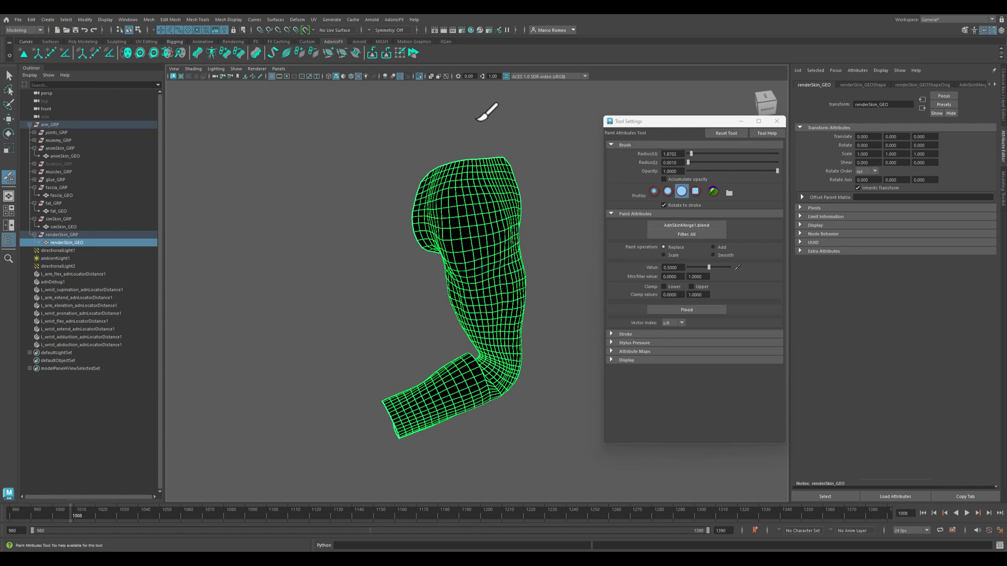
pyautogui.keyDown('alt'); pyautogui.moveTo(605, 166); pyautogui.dragTo(454, 337); pyautogui.keyUp('alt')
pyautogui.scroll(3, 454, 337)
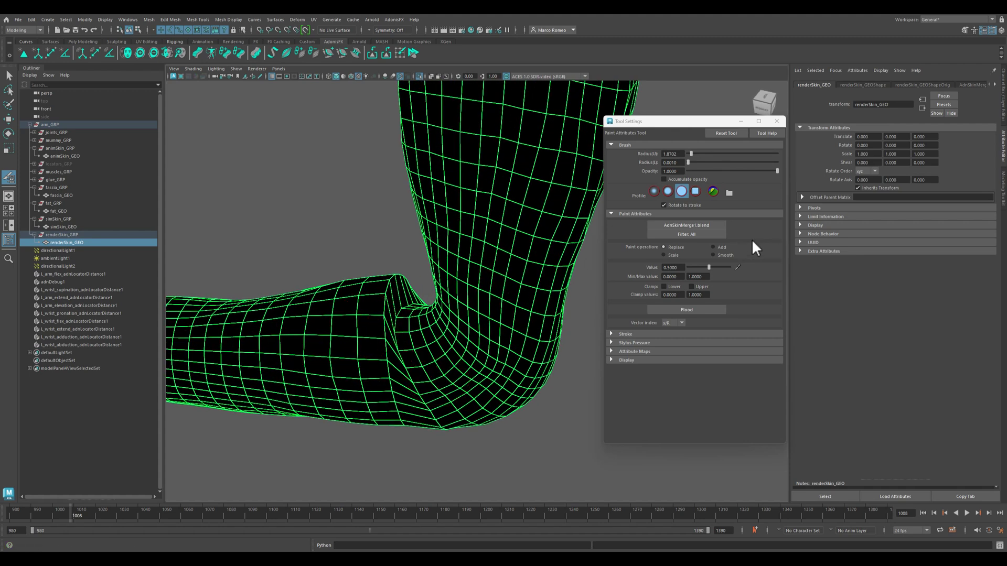
# Set the paint value to 1.0, paint the elbow, and replay the animation from the start.
pyautogui.moveTo(720, 268); pyautogui.dragTo(757, 267)
pyautogui.moveTo(393, 332)
pyautogui.mouseDown()
pyautogui.moveTo(424, 315)
pyautogui.moveTo(404, 286)
pyautogui.moveTo(427, 348)
pyautogui.moveTo(407, 314)
pyautogui.moveTo(481, 331)
pyautogui.moveTo(456, 270)
pyautogui.moveTo(461, 329)
pyautogui.moveTo(566, 343)
pyautogui.moveTo(544, 207)
pyautogui.moveTo(524, 193)
pyautogui.moveTo(528, 270)
pyautogui.mouseUp()
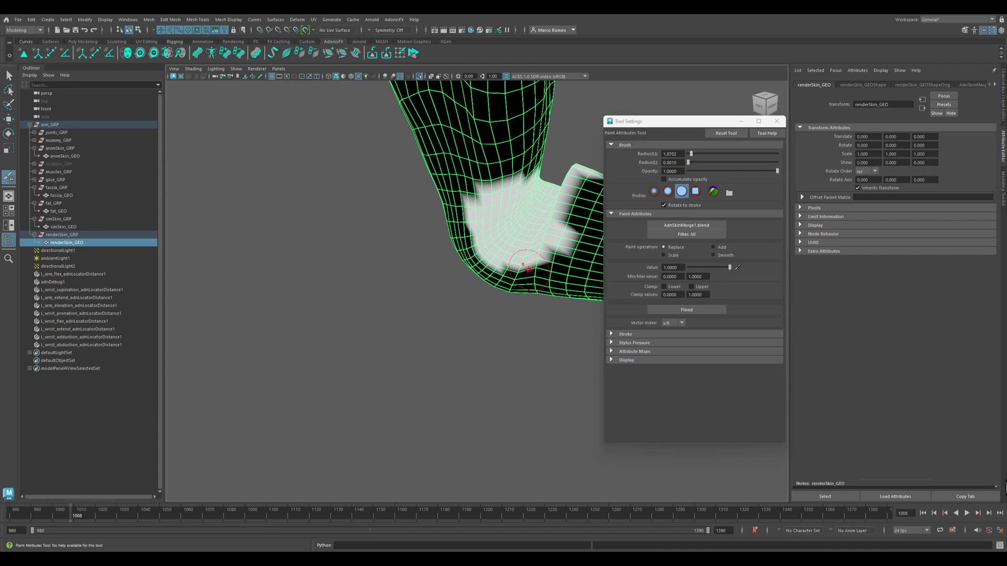
pyautogui.click(923, 513)
pyautogui.click(966, 512)
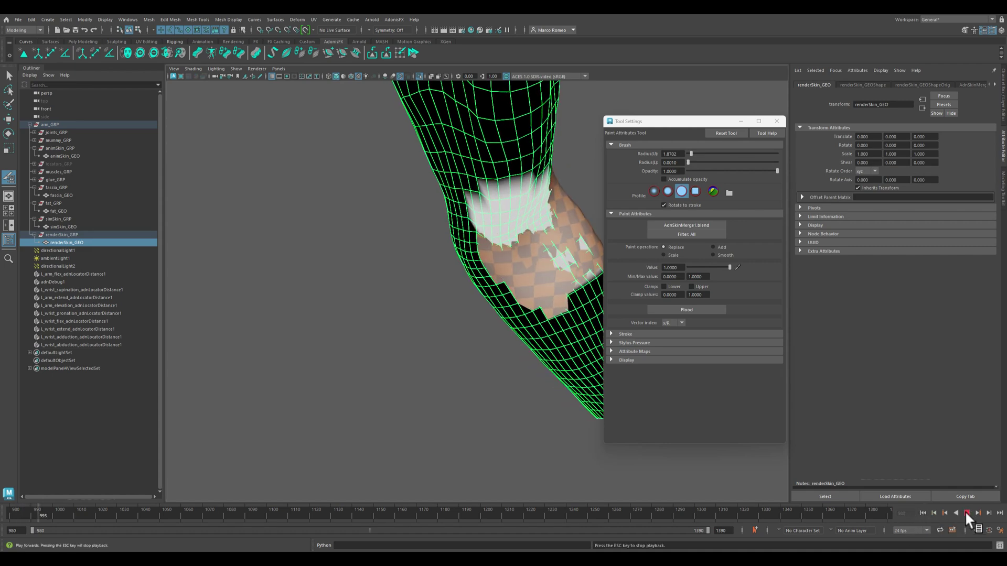
pyautogui.click(966, 513)
pyautogui.keyDown('alt'); pyautogui.moveTo(535, 261); pyautogui.dragTo(573, 213); pyautogui.keyUp('alt')
pyautogui.keyDown('alt'); pyautogui.moveTo(544, 281); pyautogui.dragTo(558, 289); pyautogui.keyUp('alt')
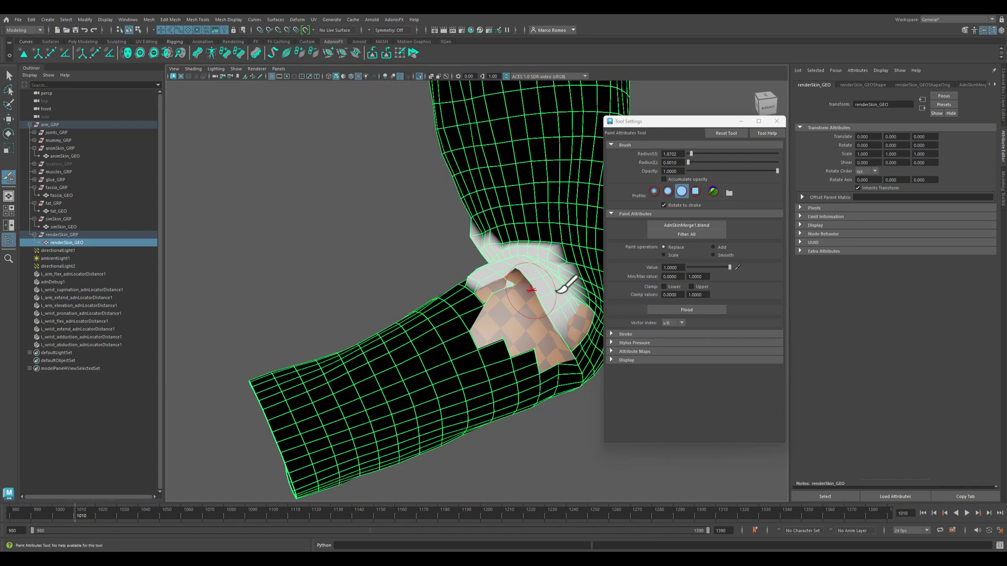
# Flood the whole mesh's blend weight to 1.0 and replay from the start frame.
pyautogui.click(686, 309)
pyautogui.click(925, 512)
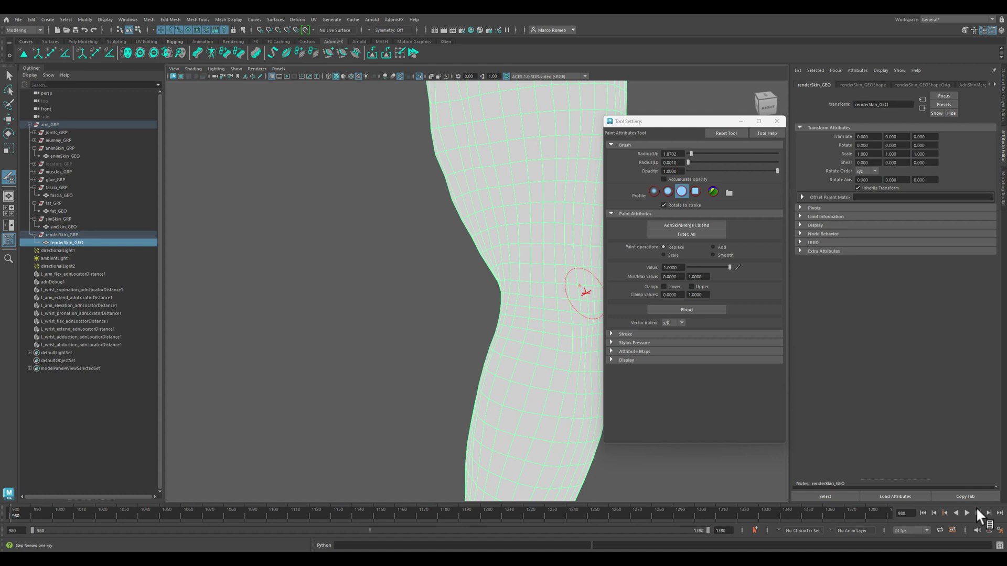
pyautogui.click(967, 512)
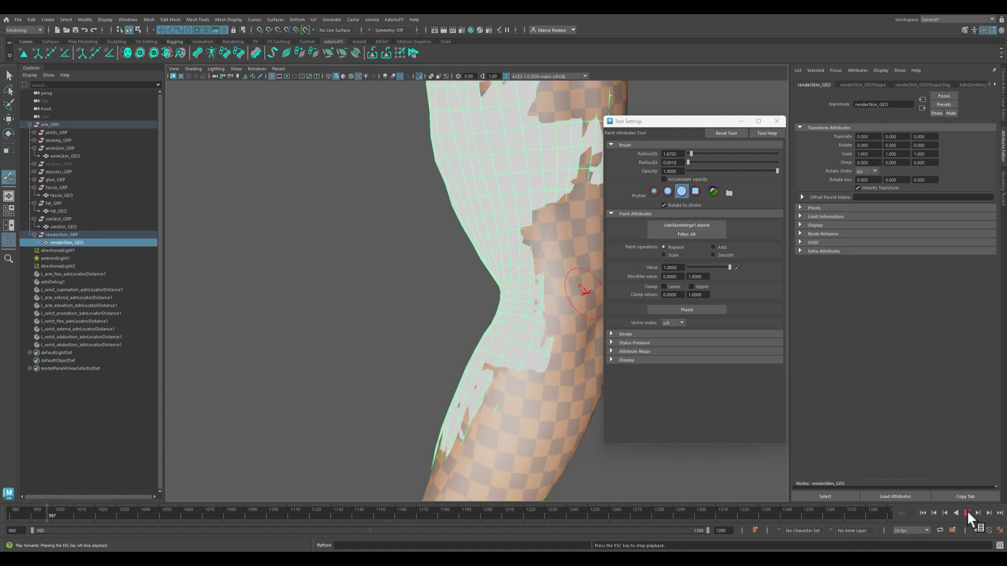
pyautogui.click(967, 512)
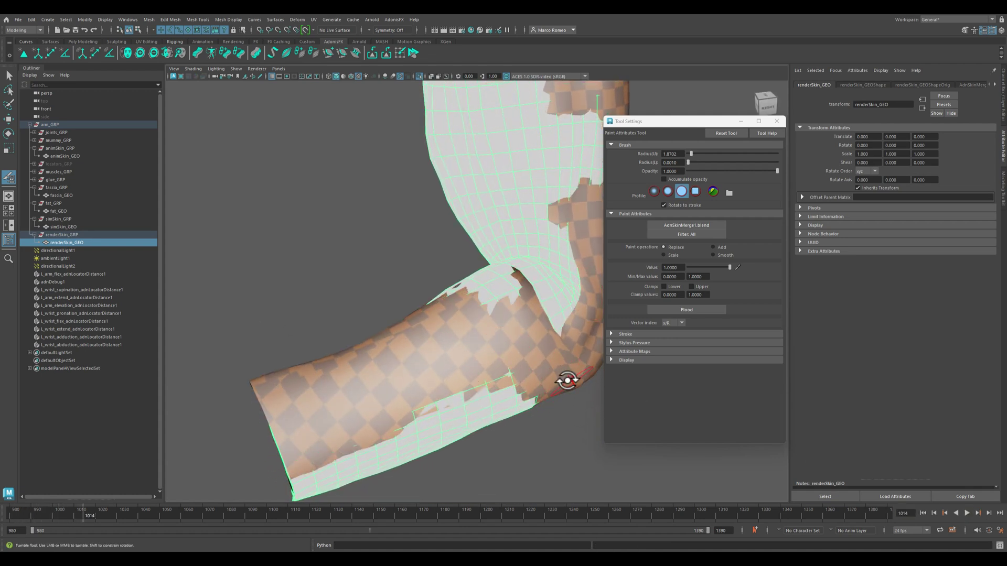
# Orbit the arm upright from the side and turn off textures to see the weights.
pyautogui.scroll(2, 524, 325)
pyautogui.moveTo(416, 281)
pyautogui.keyDown('alt'); pyautogui.mouseDown()
pyautogui.moveTo(461, 278)
pyautogui.moveTo(478, 295)
pyautogui.moveTo(432, 315)
pyautogui.moveTo(485, 309)
pyautogui.mouseUp(); pyautogui.keyUp('alt')
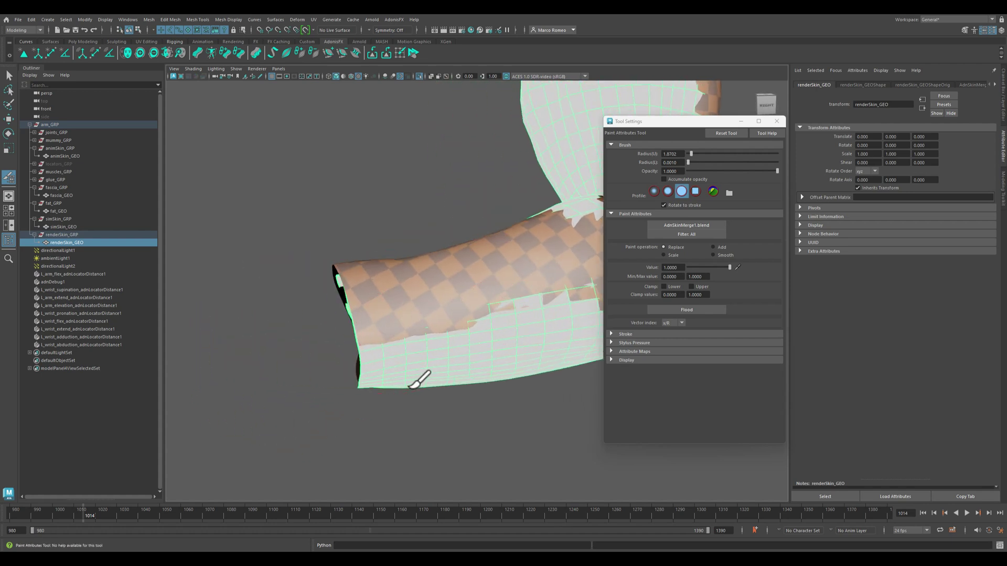
pyautogui.keyDown('alt'); pyautogui.moveTo(371, 288); pyautogui.dragTo(404, 332); pyautogui.keyUp('alt')
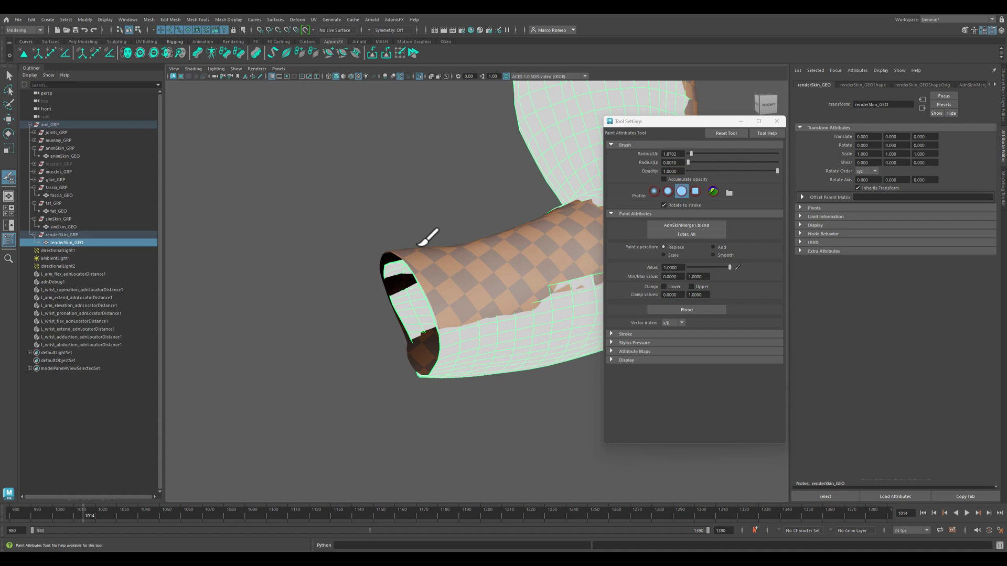
pyautogui.moveTo(540, 298)
pyautogui.keyDown('alt'); pyautogui.mouseDown()
pyautogui.moveTo(506, 314)
pyautogui.moveTo(443, 245)
pyautogui.moveTo(362, 283)
pyautogui.moveTo(364, 294)
pyautogui.moveTo(373, 272)
pyautogui.moveTo(349, 254)
pyautogui.moveTo(367, 262)
pyautogui.mouseUp(); pyautogui.keyUp('alt')
pyautogui.scroll(5, 420, 287)
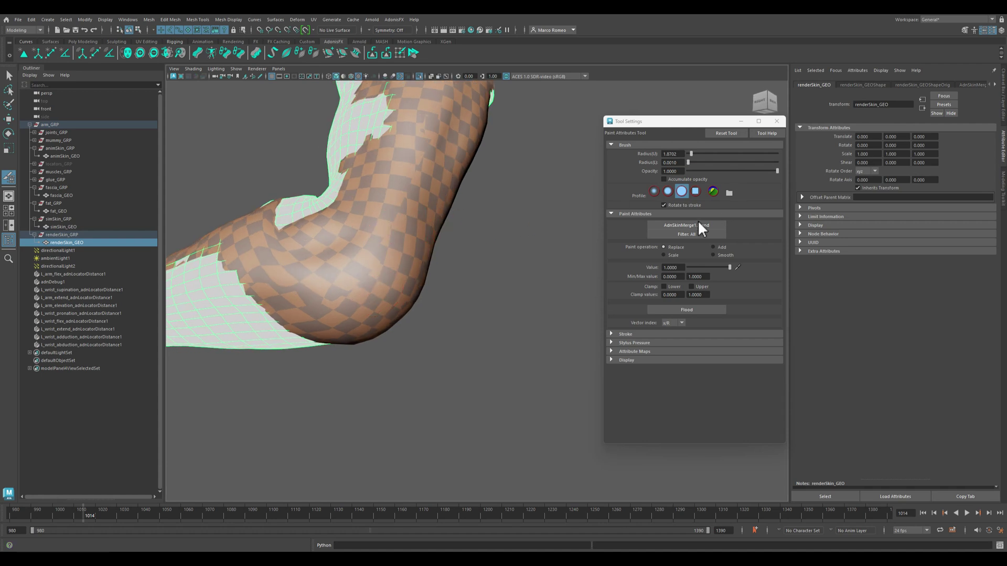
pyautogui.click(431, 76)
pyautogui.moveTo(434, 95)
pyautogui.keyDown('alt'); pyautogui.mouseDown()
pyautogui.moveTo(420, 288)
pyautogui.moveTo(400, 288)
pyautogui.moveTo(409, 282)
pyautogui.mouseUp(); pyautogui.keyUp('alt')
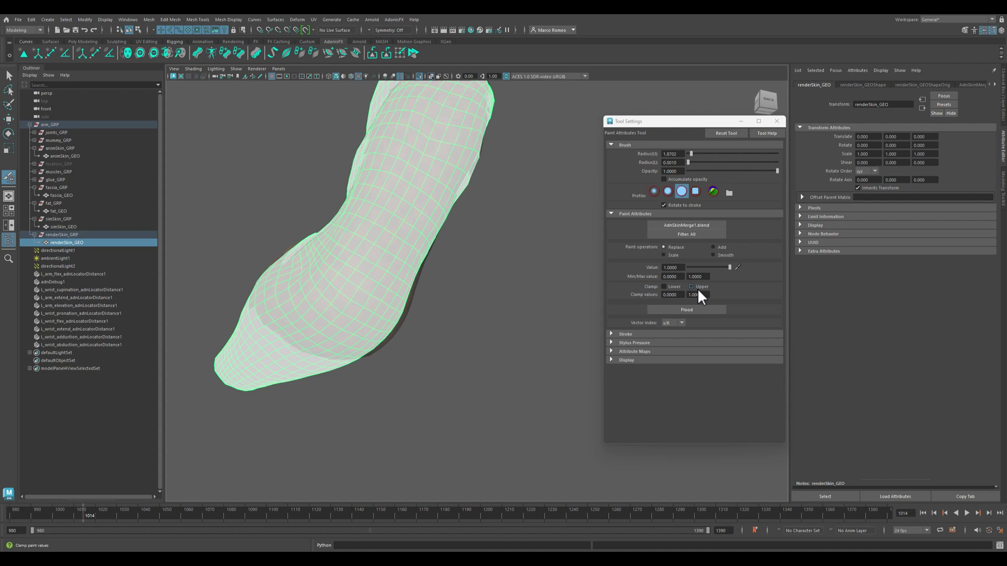
# Set the paint value to 0 and paint a zero-weight patch onto the elbow.
pyautogui.moveTo(729, 267); pyautogui.dragTo(648, 265)
pyautogui.moveTo(383, 310)
pyautogui.mouseDown()
pyautogui.moveTo(338, 299)
pyautogui.moveTo(389, 307)
pyautogui.moveTo(369, 283)
pyautogui.moveTo(352, 340)
pyautogui.moveTo(371, 287)
pyautogui.moveTo(334, 324)
pyautogui.mouseUp()
pyautogui.keyDown('alt'); pyautogui.moveTo(437, 337); pyautogui.dragTo(462, 336); pyautogui.keyUp('alt')
# Set the paint operation to Smooth and flood the elbow blend weights across the whole mesh twice.
pyautogui.click(725, 255)
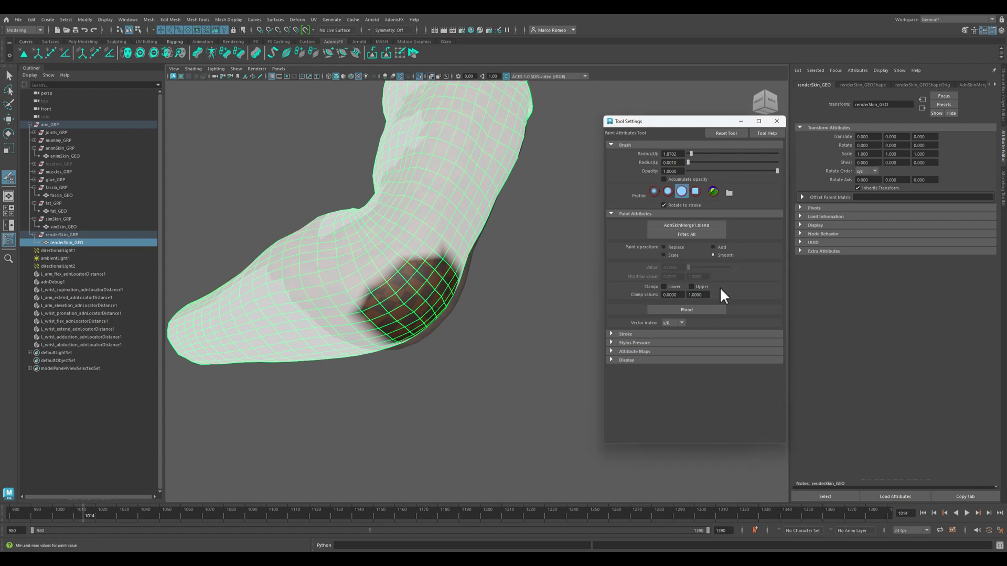
pyautogui.click(704, 309)
pyautogui.click(704, 310)
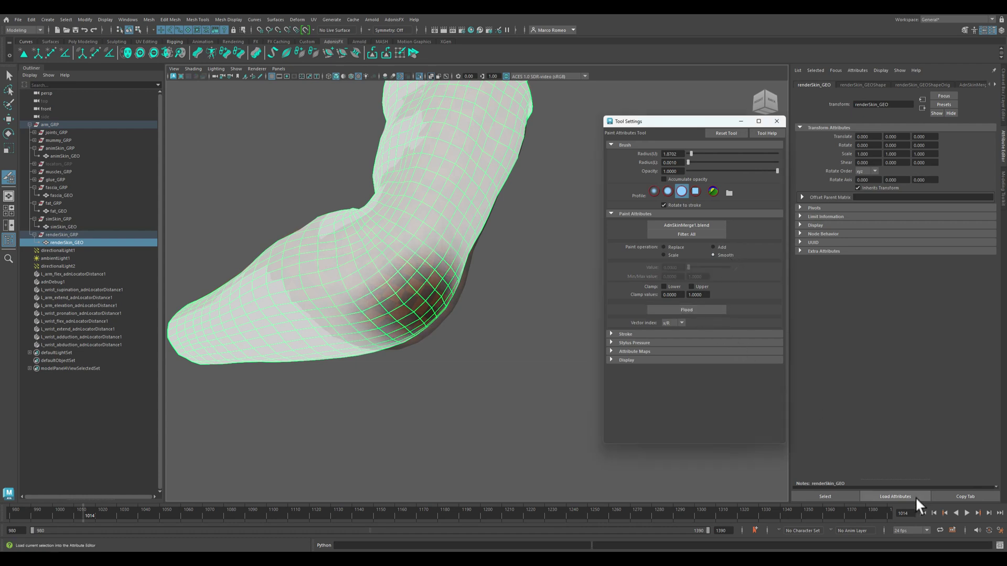
# Rewind to start frame 980, play the animation, stop at frame 1011 and inspect the weights.
pyautogui.click(945, 513)
pyautogui.click(945, 514)
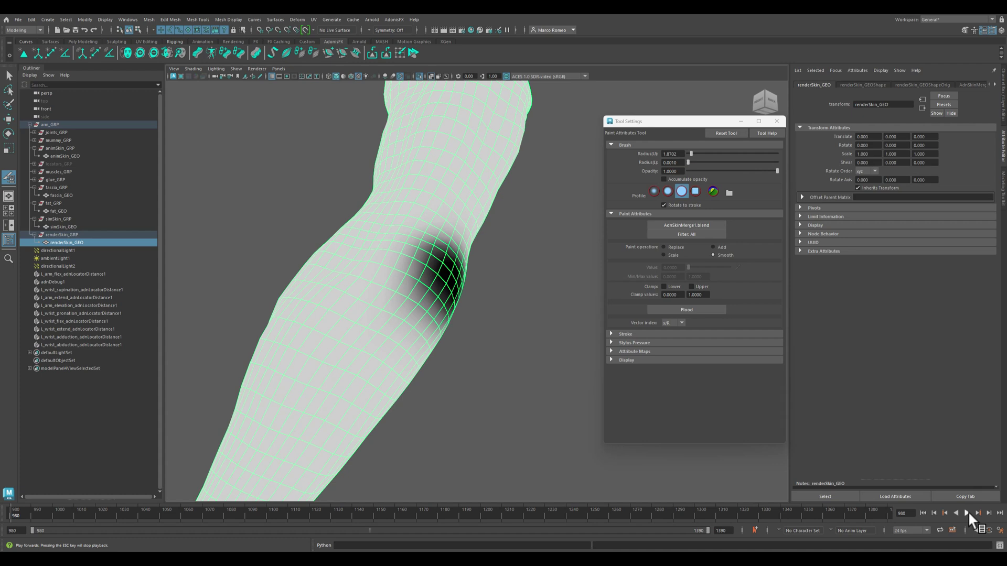
pyautogui.click(967, 512)
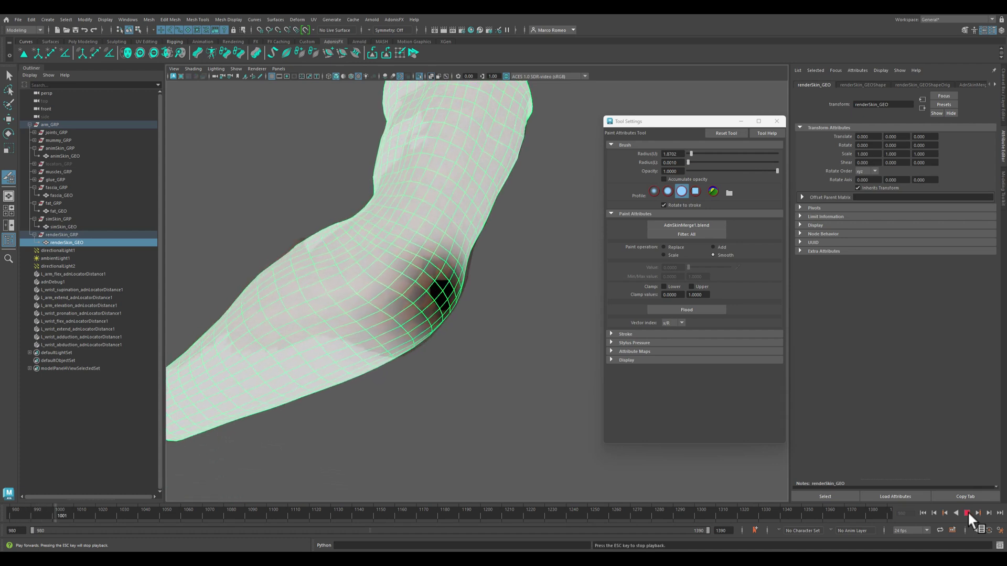
pyautogui.click(968, 512)
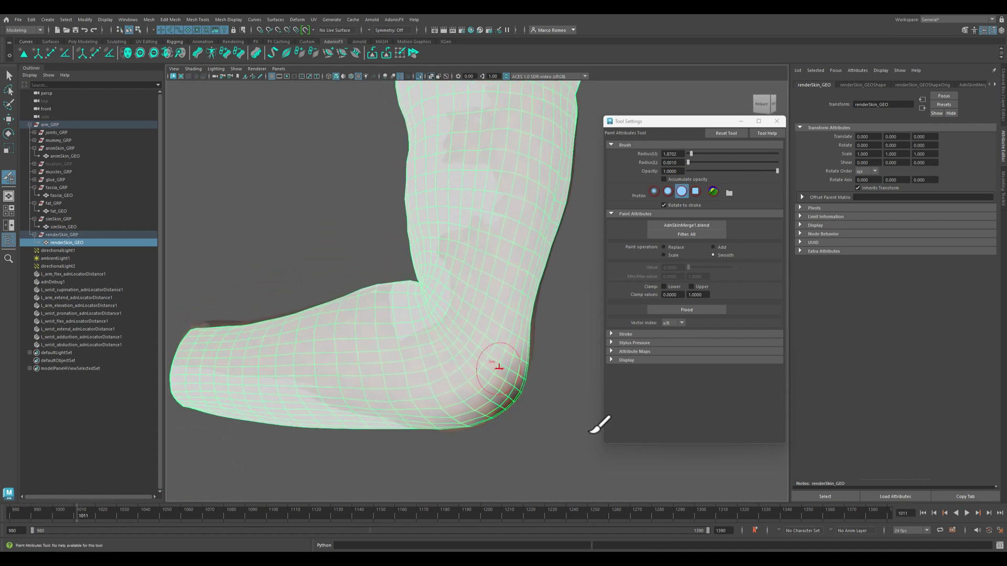
pyautogui.keyDown('alt'); pyautogui.moveTo(540, 400); pyautogui.dragTo(441, 369, button='right'); pyautogui.keyUp('alt')
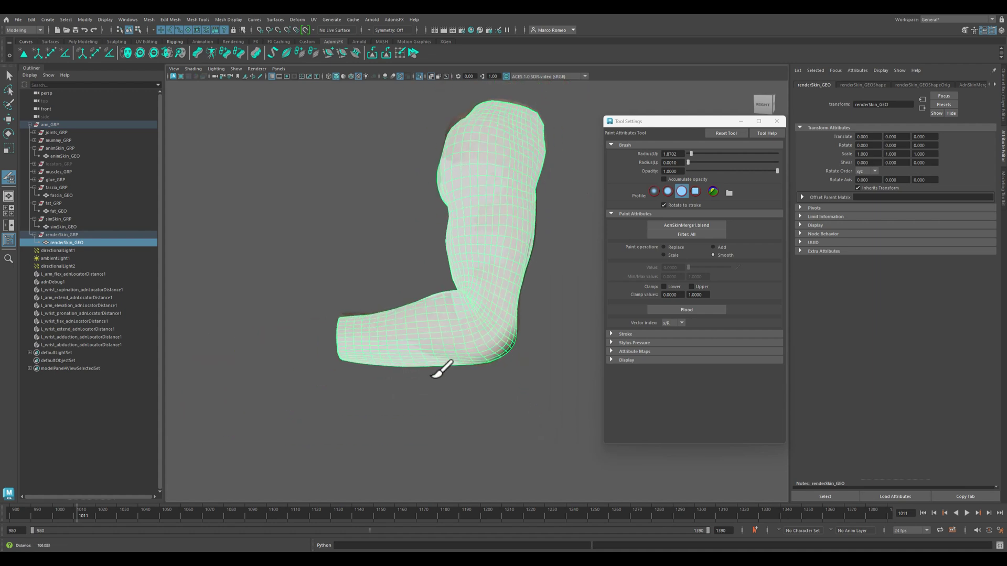
pyautogui.moveTo(441, 370)
pyautogui.keyDown('alt'); pyautogui.mouseDown()
pyautogui.moveTo(322, 360)
pyautogui.moveTo(489, 391)
pyautogui.mouseUp(); pyautogui.keyUp('alt')
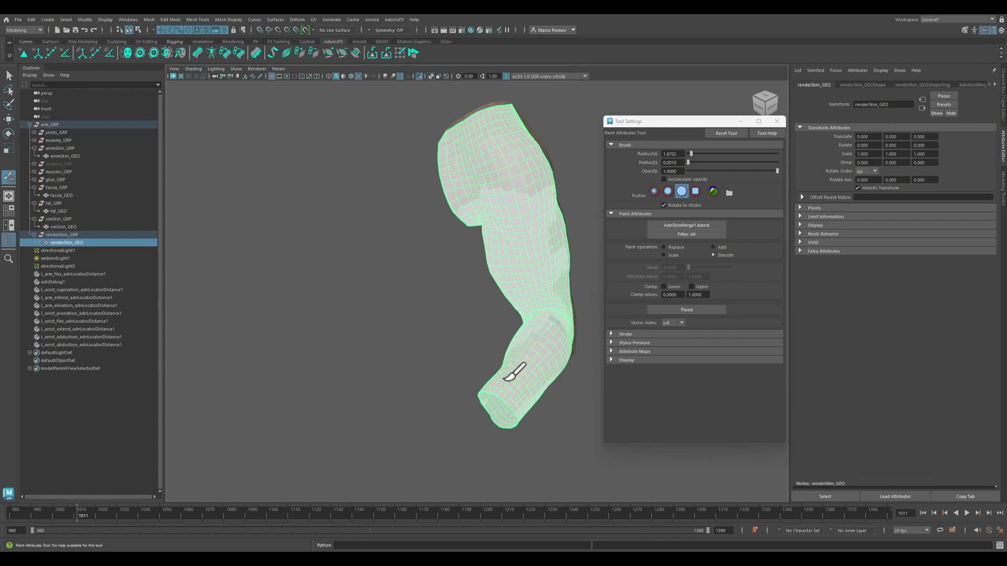
# Switch to the Select Tool and reframe the isolated renderSkin_GRP arm in the viewport.
pyautogui.press('q')
pyautogui.keyDown('alt'); pyautogui.moveTo(504, 277); pyautogui.dragTo(426, 140); pyautogui.keyUp('alt')
pyautogui.click(62, 234)
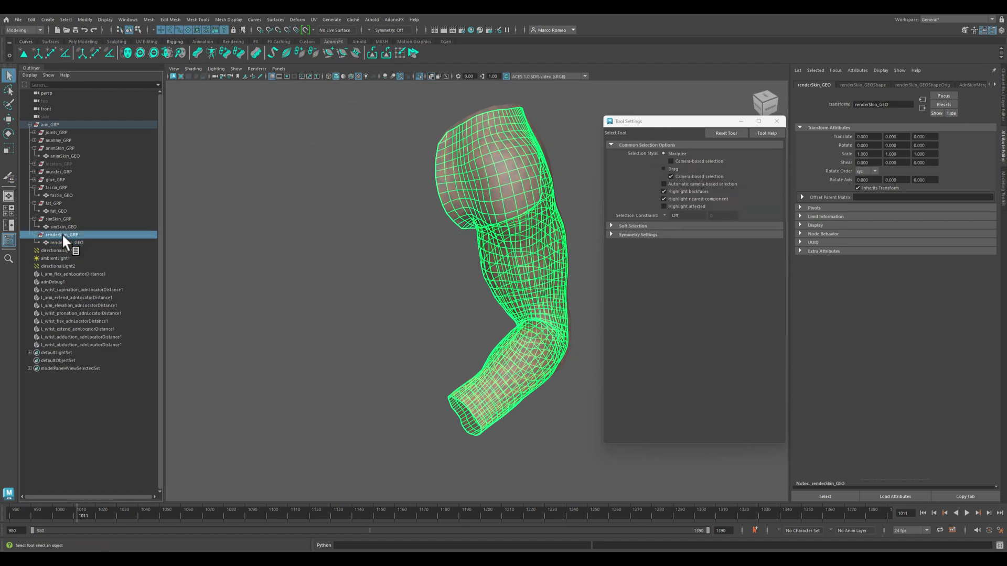
pyautogui.click(415, 75)
pyautogui.click(415, 75)
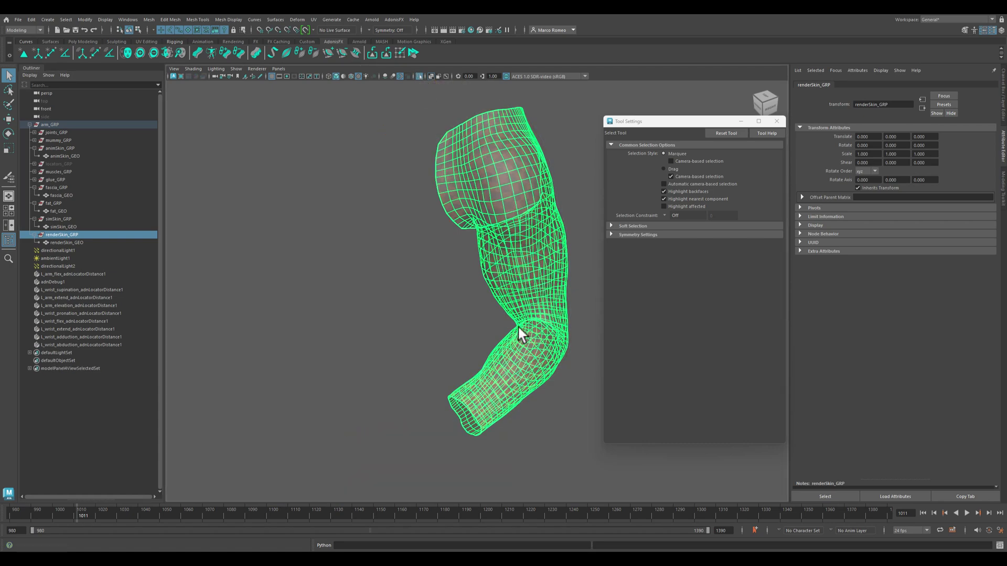
pyautogui.keyDown('alt'); pyautogui.moveTo(523, 335); pyautogui.dragTo(532, 356); pyautogui.keyUp('alt')
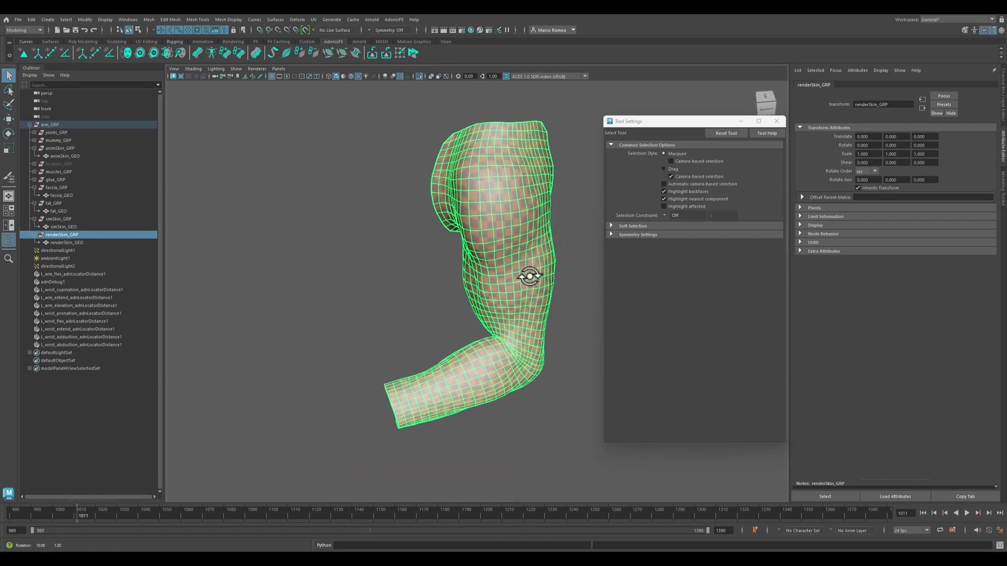
pyautogui.click(569, 337)
pyautogui.keyDown('alt'); pyautogui.moveTo(568, 337); pyautogui.dragTo(451, 344, button='middle'); pyautogui.keyUp('alt')
pyautogui.keyDown('alt'); pyautogui.moveTo(452, 344); pyautogui.dragTo(490, 333); pyautogui.keyUp('alt')
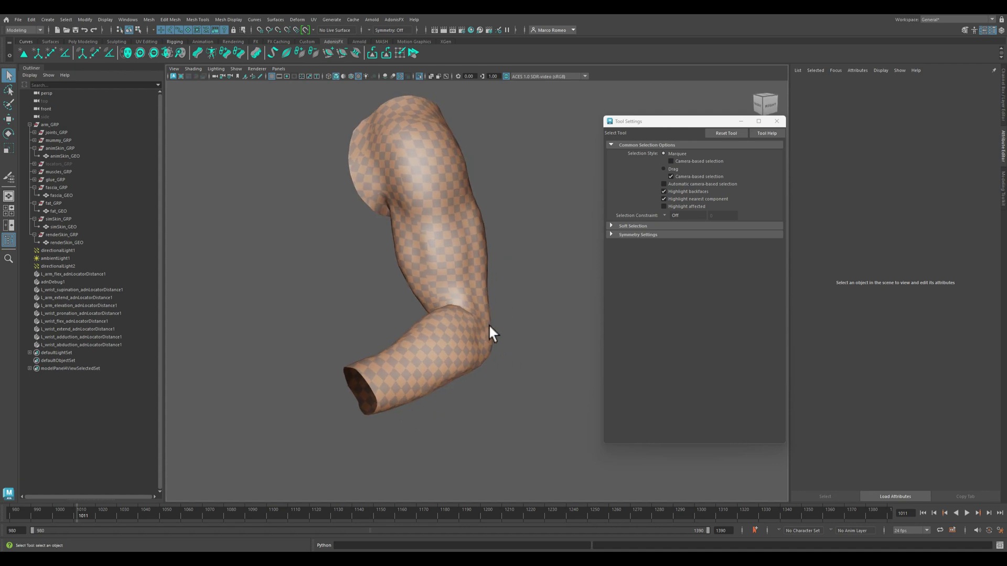
# Turn on screen-space ambient occlusion and all-lights shading (7) for the textured arm.
pyautogui.click(385, 76)
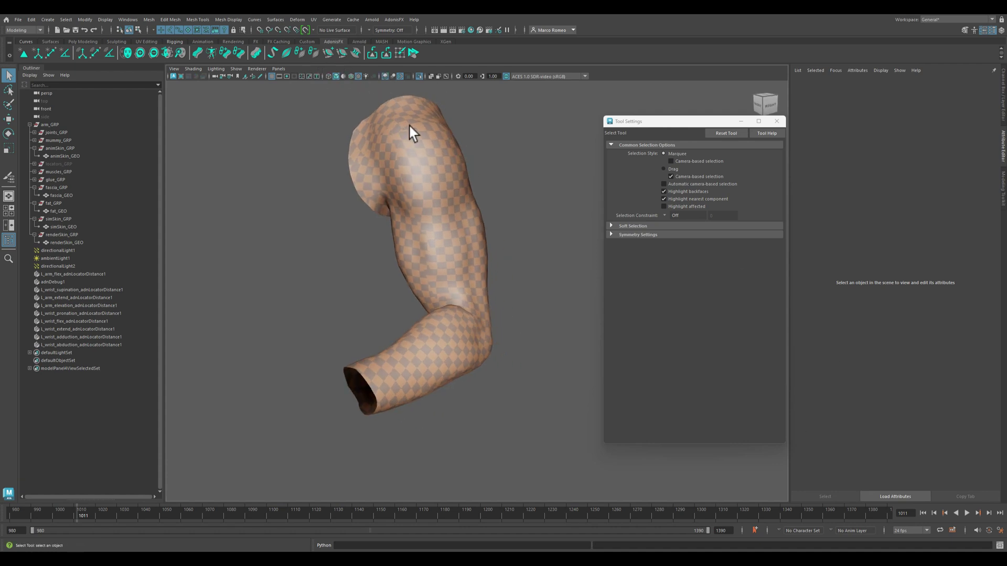
pyautogui.press('7')
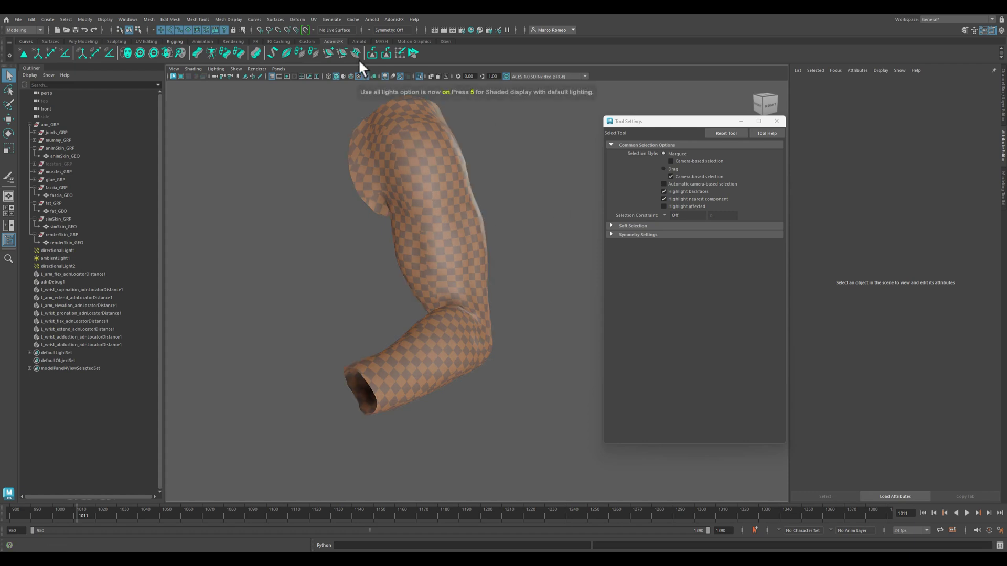
pyautogui.keyDown('alt'); pyautogui.moveTo(419, 168); pyautogui.dragTo(496, 266); pyautogui.keyUp('alt')
# Show the skeleton joints with mummy_GRP and renderSkin_GRP, then select the renderSkin_GEO mesh.
pyautogui.click(69, 140)
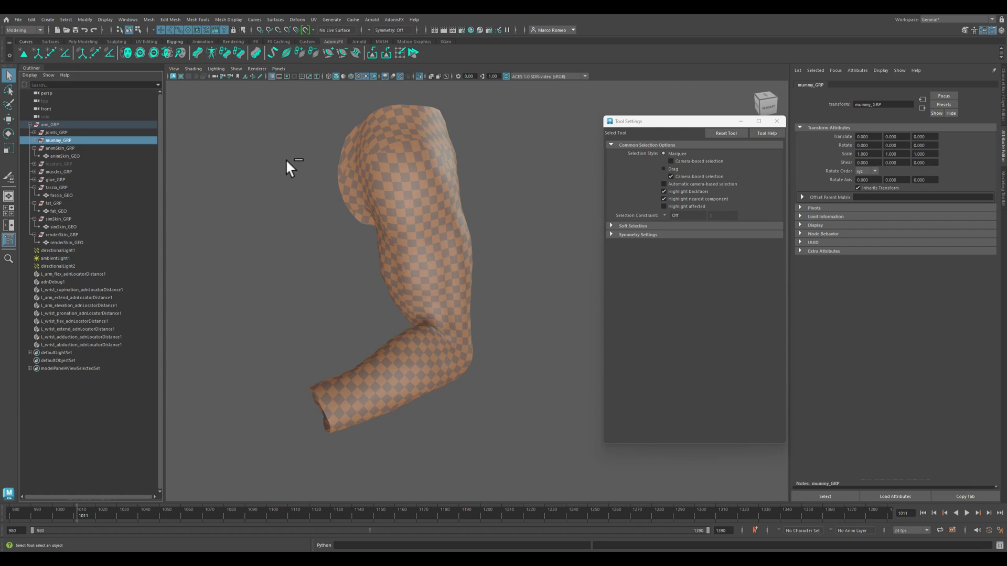
pyautogui.keyDown('ctrl'); pyautogui.click(64, 234); pyautogui.keyUp('ctrl')
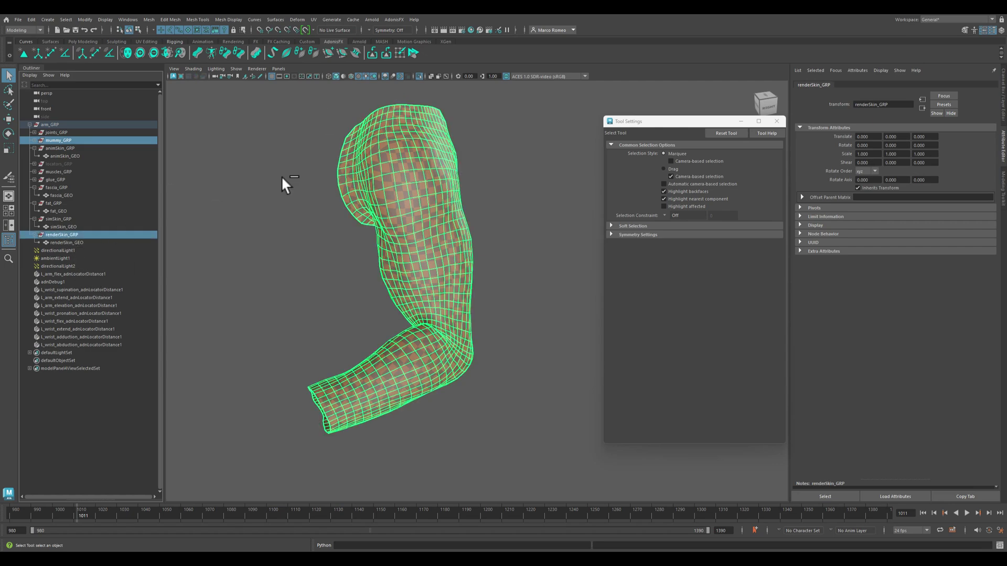
pyautogui.click(415, 74)
pyautogui.click(501, 214)
pyautogui.keyDown('alt'); pyautogui.moveTo(383, 278); pyautogui.dragTo(383, 162, button='right'); pyautogui.keyUp('alt')
pyautogui.click(426, 241)
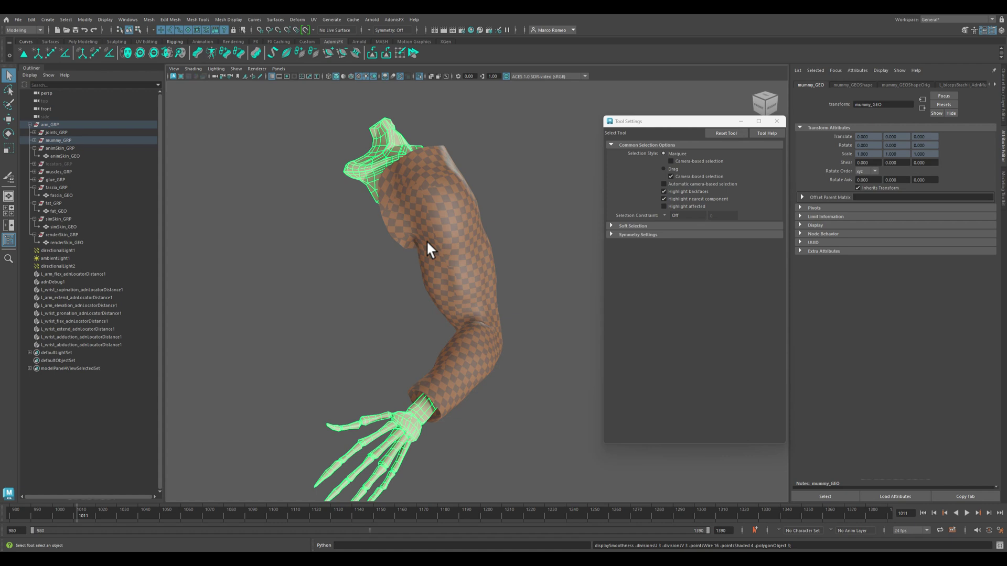
# Play the full arm animation while orbiting around it, then stop and rewind to frame 980.
pyautogui.click(547, 286)
pyautogui.keyDown('alt'); pyautogui.moveTo(567, 263); pyautogui.dragTo(490, 314); pyautogui.keyUp('alt')
pyautogui.click(967, 513)
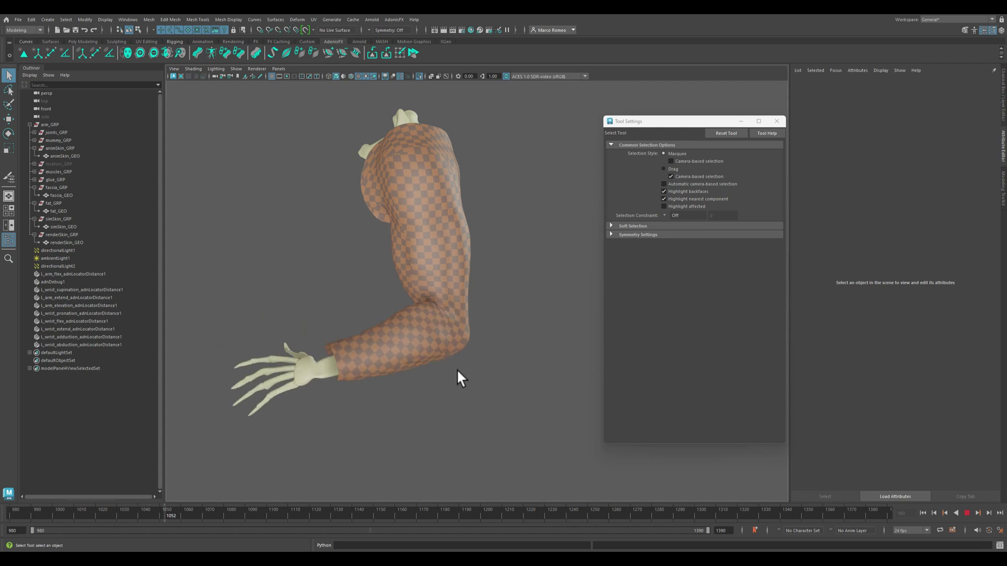
pyautogui.keyDown('alt'); pyautogui.moveTo(528, 361); pyautogui.dragTo(481, 355); pyautogui.keyUp('alt')
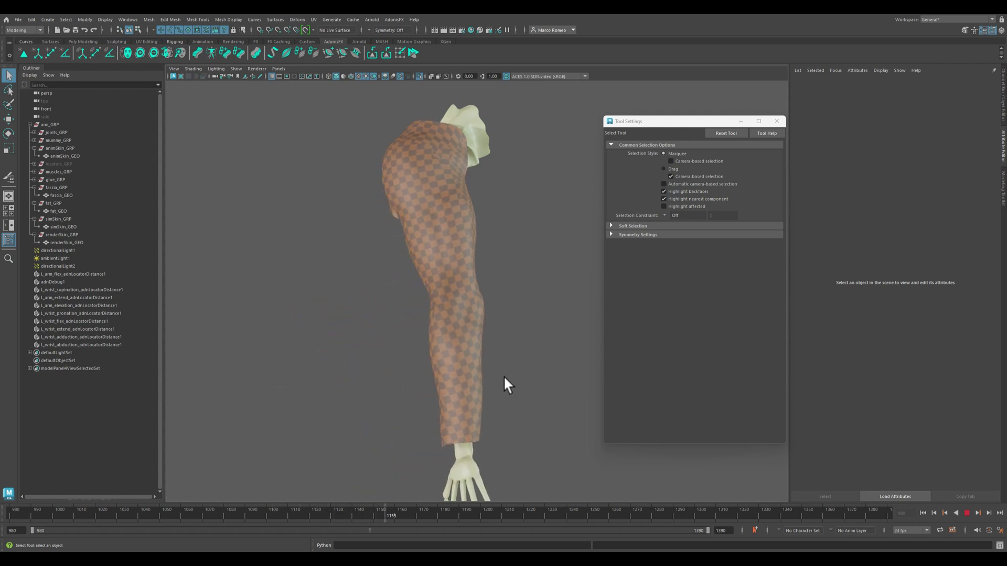
pyautogui.keyDown('alt'); pyautogui.moveTo(497, 392); pyautogui.dragTo(498, 366); pyautogui.keyUp('alt')
pyautogui.keyDown('alt'); pyautogui.moveTo(499, 366); pyautogui.dragTo(479, 364, button='middle'); pyautogui.keyUp('alt')
pyautogui.keyDown('alt'); pyautogui.moveTo(478, 364); pyautogui.dragTo(488, 360); pyautogui.keyUp('alt')
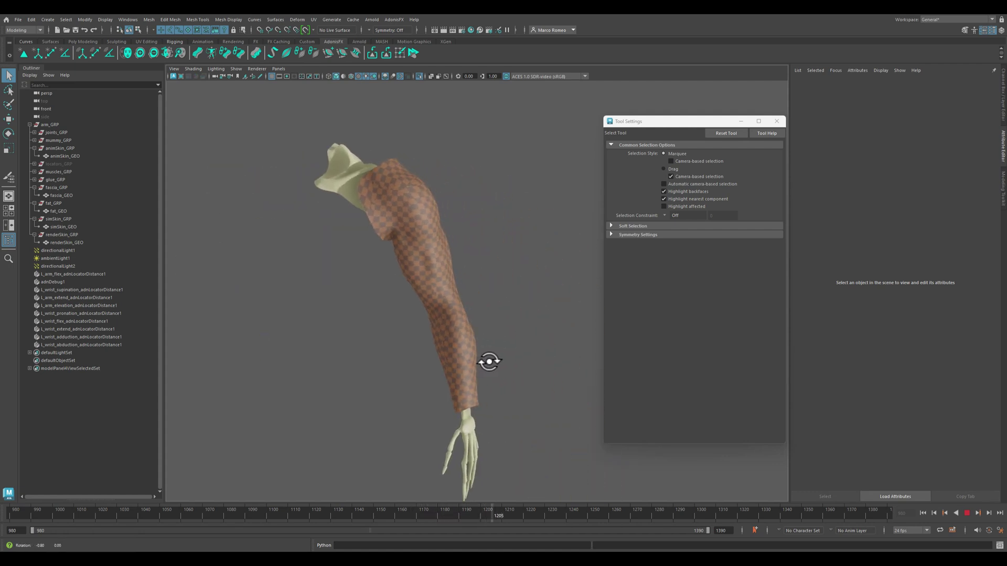
pyautogui.keyDown('alt'); pyautogui.moveTo(488, 359); pyautogui.dragTo(496, 370, button='right'); pyautogui.keyUp('alt')
pyautogui.keyDown('alt'); pyautogui.moveTo(497, 371); pyautogui.dragTo(476, 366); pyautogui.keyUp('alt')
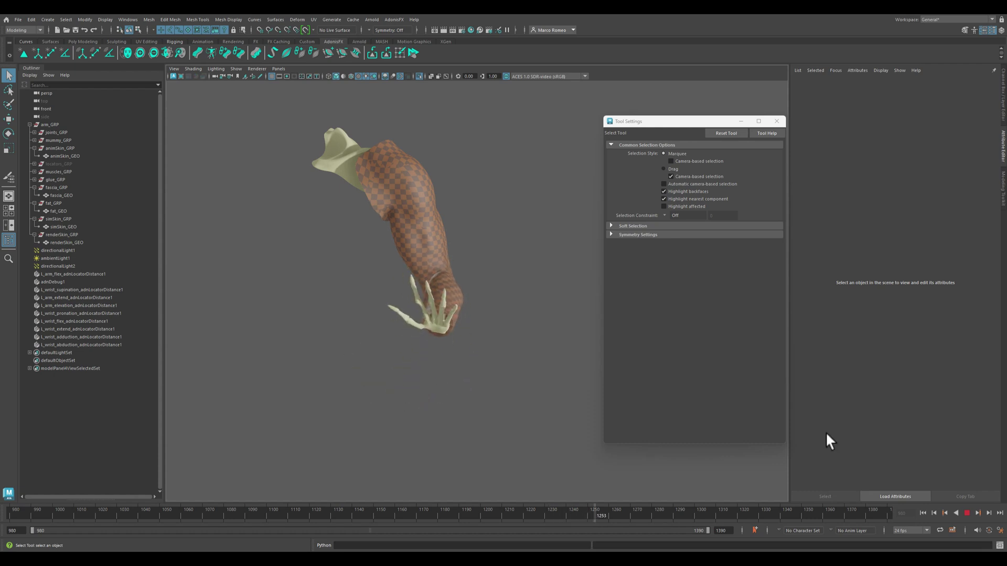
pyautogui.click(967, 512)
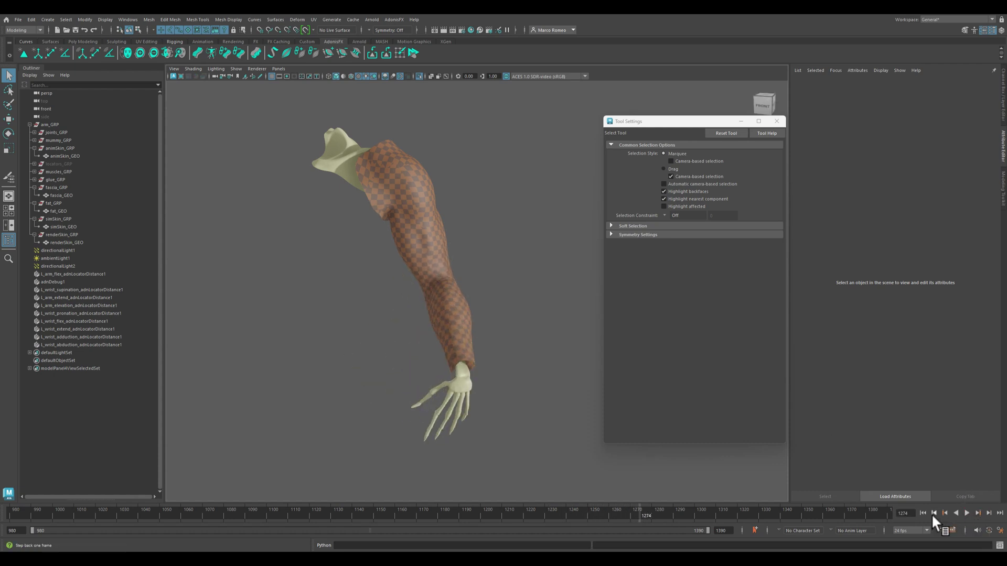
pyautogui.click(922, 513)
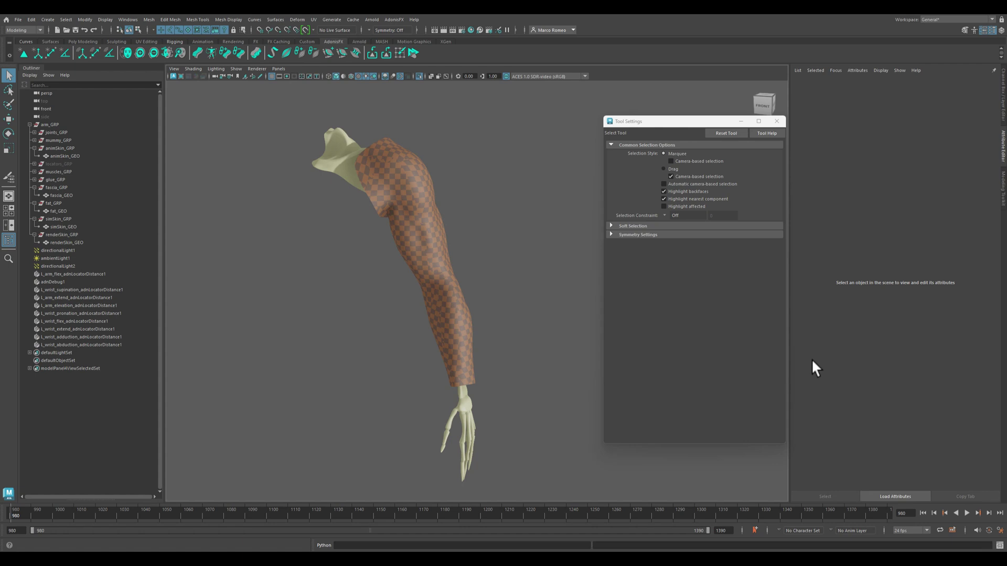